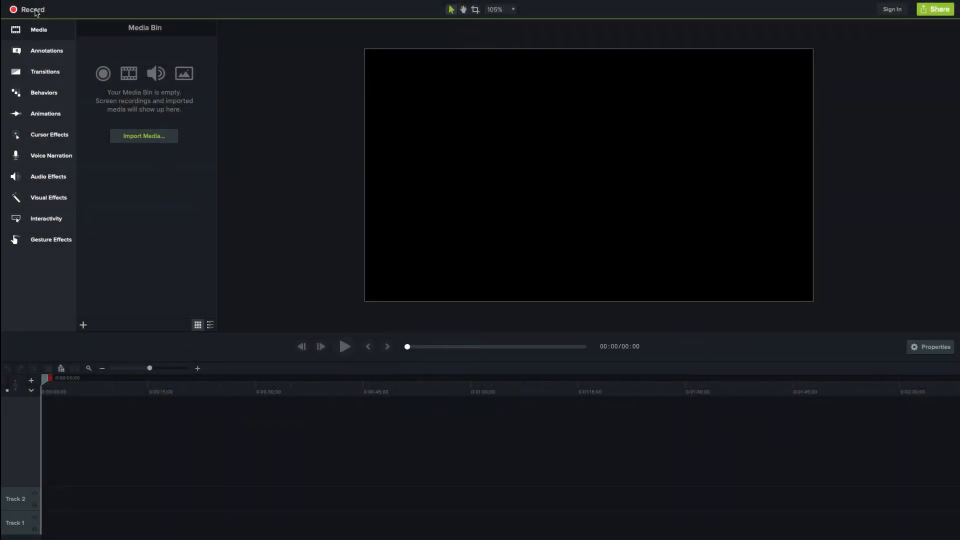
# Open the screen recorder and check which screen sources and region sizes are available for recording.
pyautogui.click(33, 10)
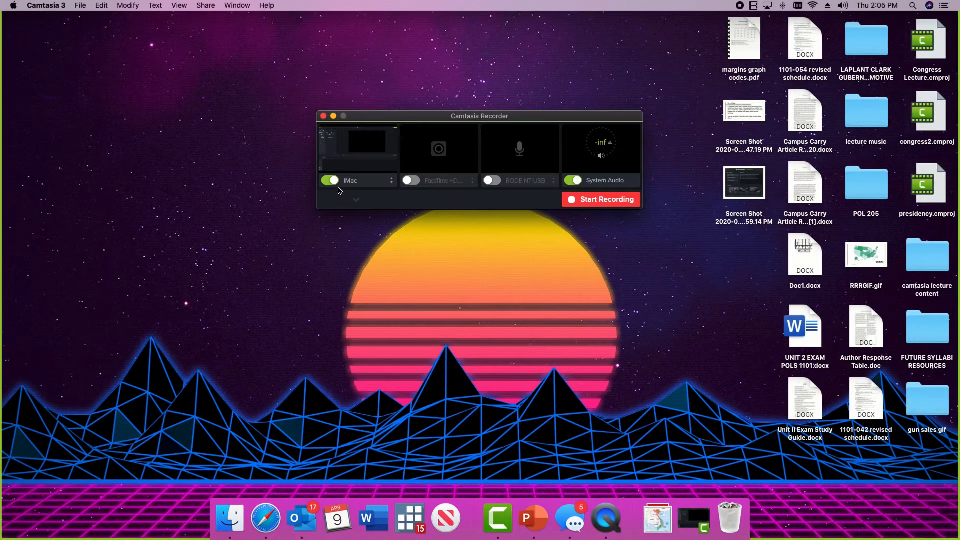
pyautogui.click(375, 183)
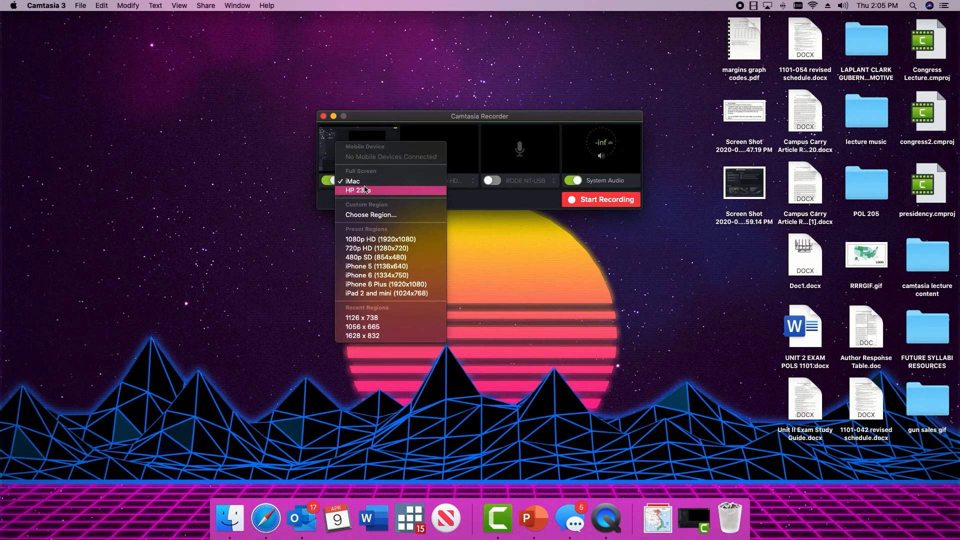
pyautogui.click(312, 189)
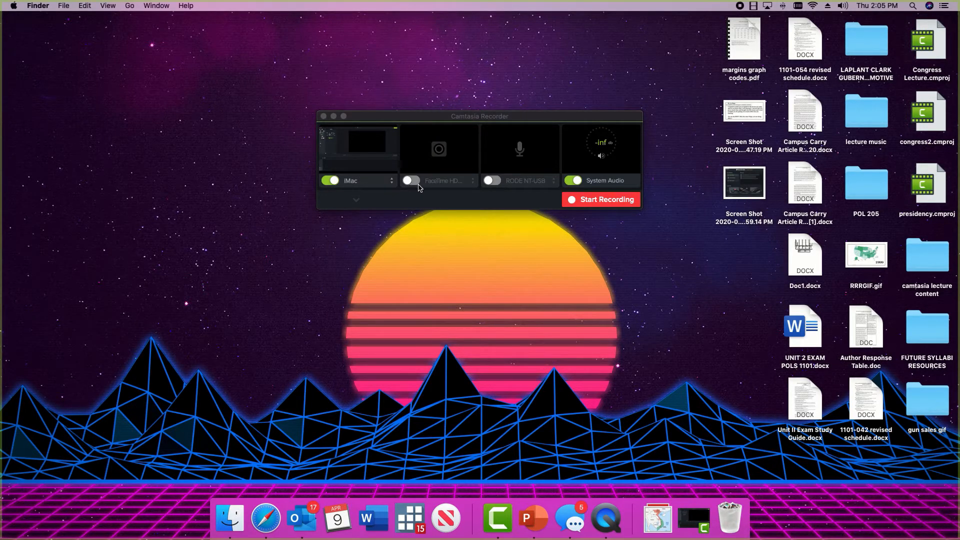
# Toggle the RODE NT-USB microphone on and off, checking the available microphones, and toggle system audio recording.
pyautogui.click(489, 181)
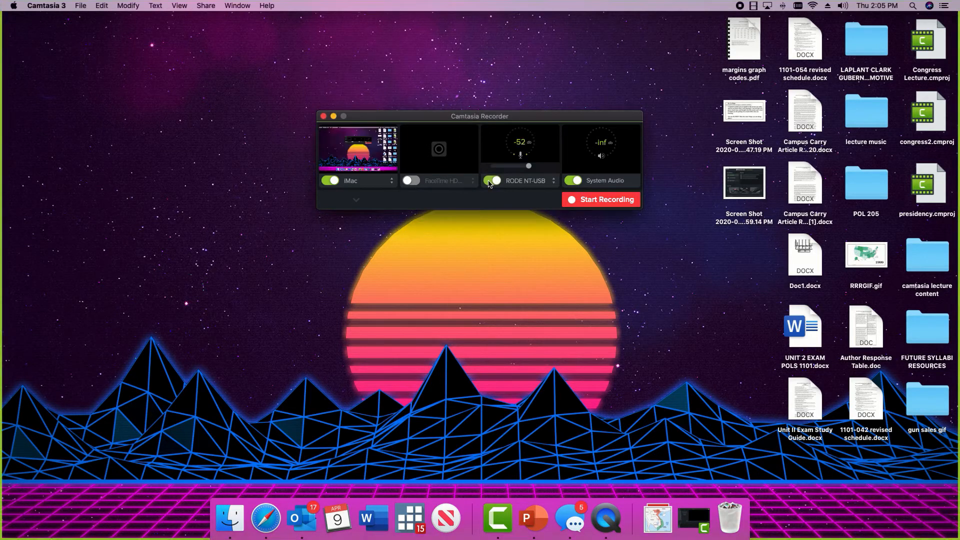
pyautogui.click(530, 182)
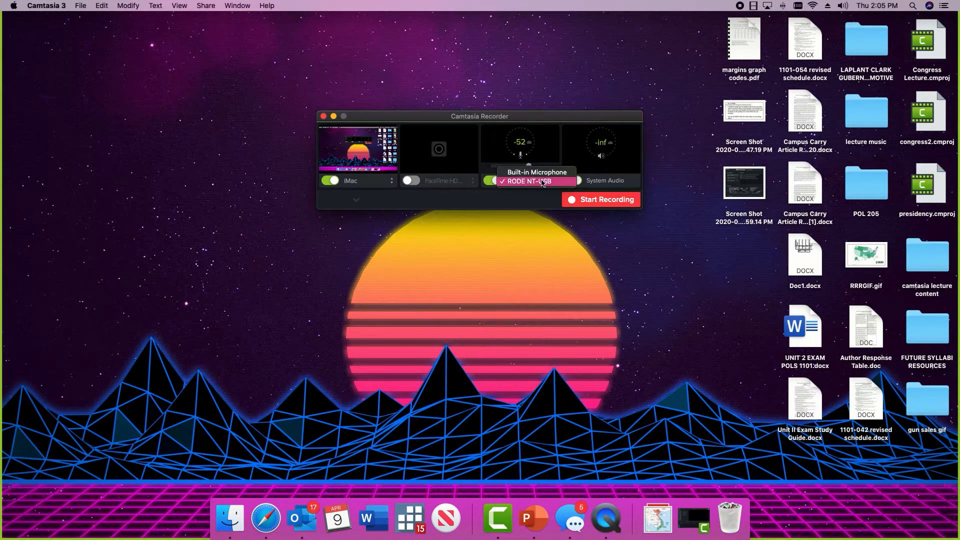
pyautogui.click(536, 199)
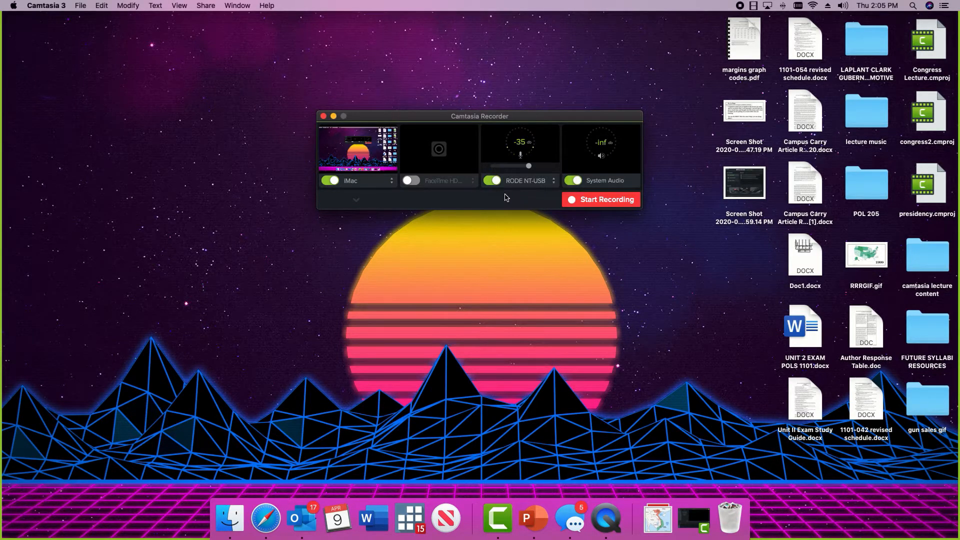
pyautogui.click(490, 181)
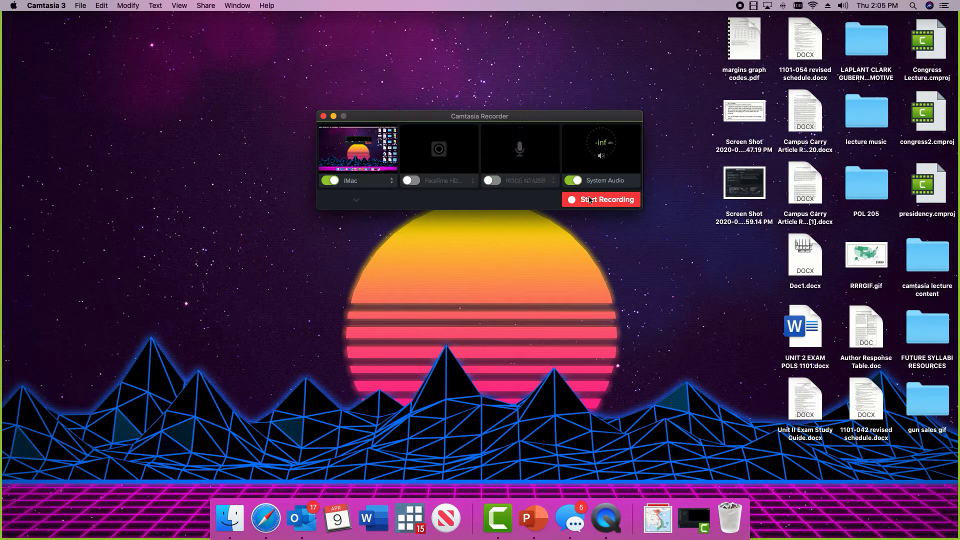
pyautogui.click(576, 181)
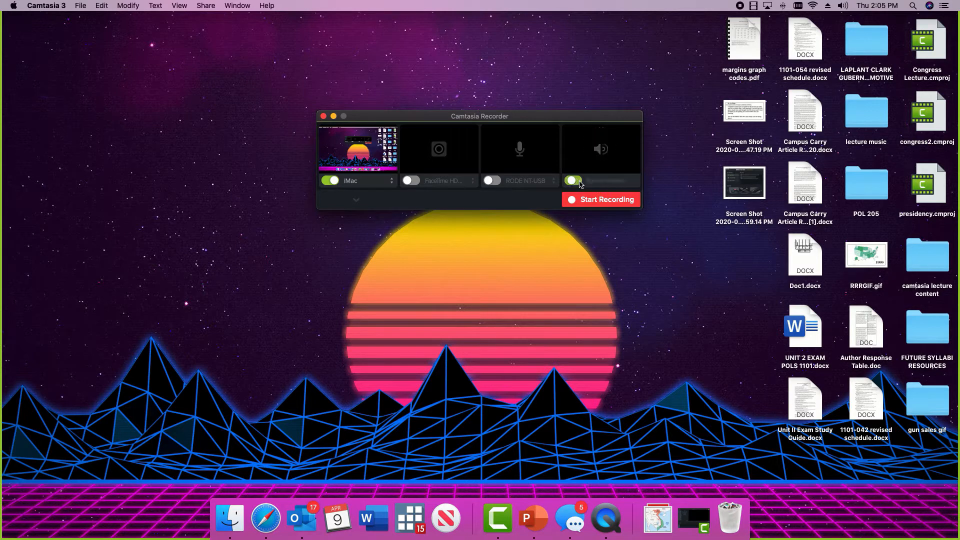
pyautogui.click(577, 181)
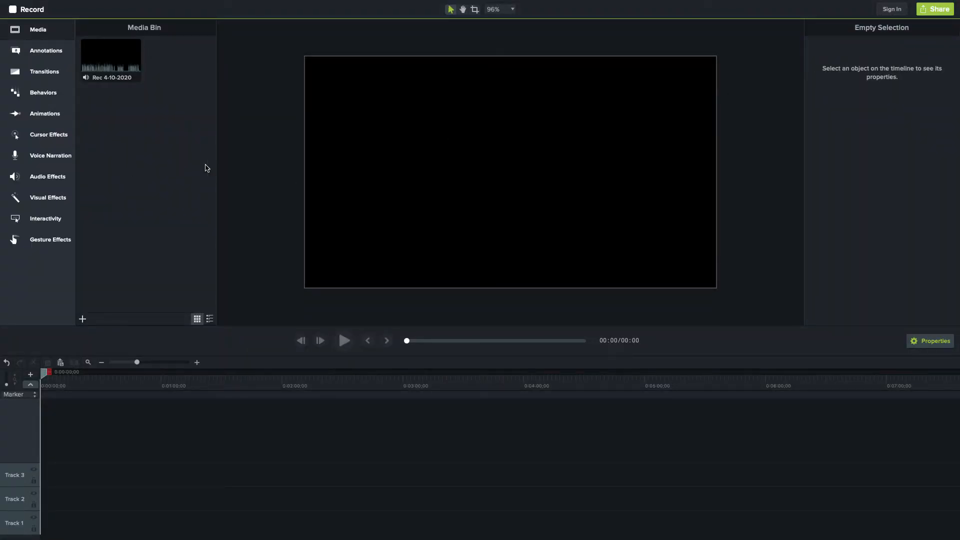
# Place the Rec 4-10-2020 audio at the start of Track 1 and play it from about 2:50.
pyautogui.moveTo(107, 66); pyautogui.dragTo(43, 519)
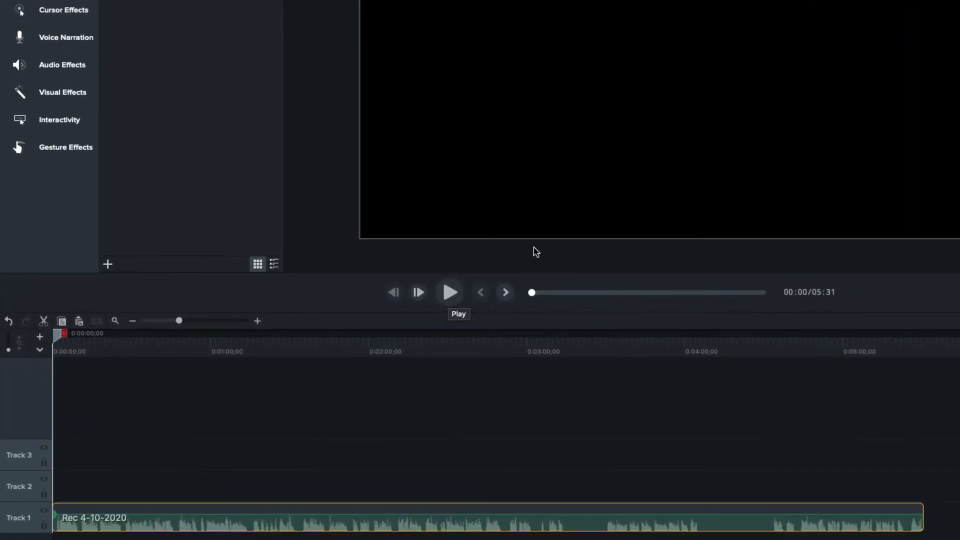
pyautogui.click(503, 350)
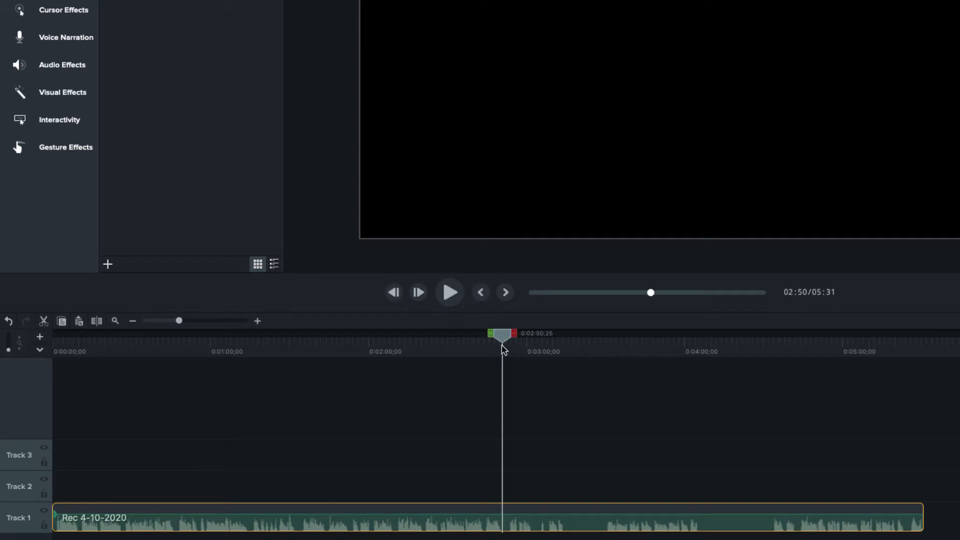
pyautogui.press('space')
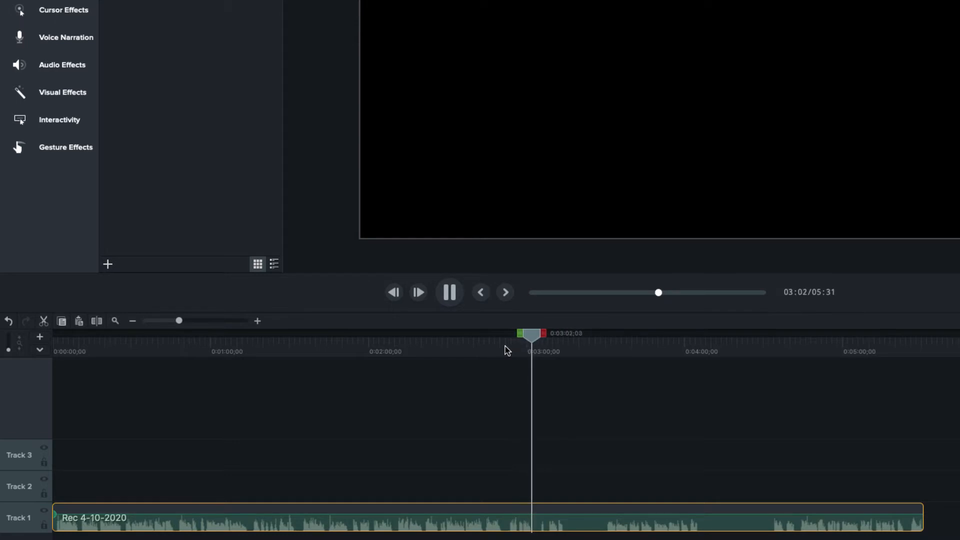
pyautogui.press('space')
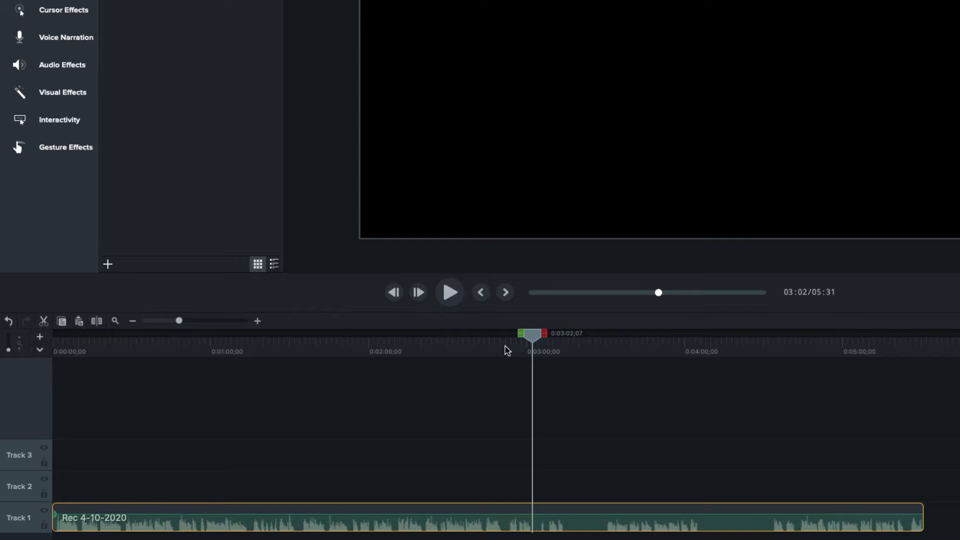
# Ripple delete the audio mistake from about 2:53 to 2:57 on the timeline and play back across the cut.
pyautogui.moveTo(534, 336); pyautogui.dragTo(508, 339)
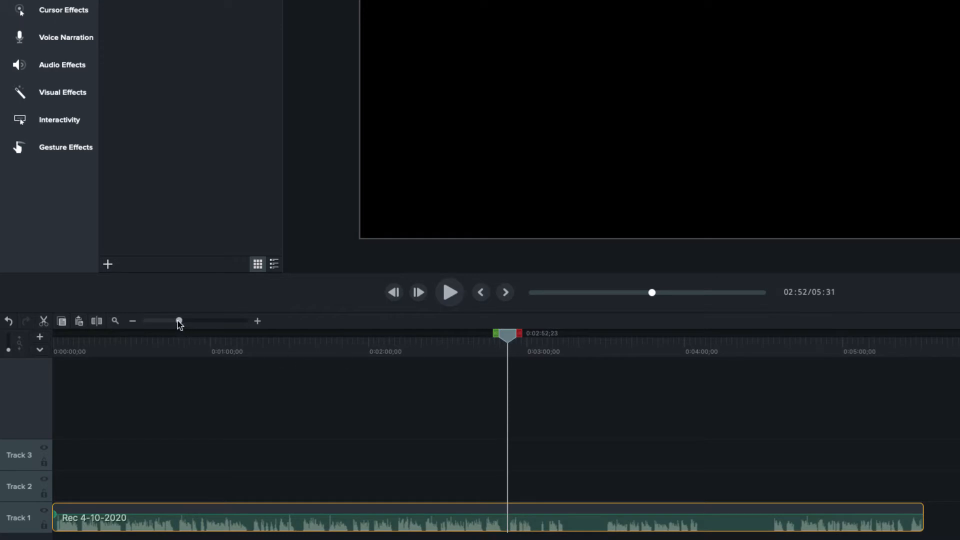
pyautogui.moveTo(180, 321); pyautogui.dragTo(183, 324)
pyautogui.moveTo(186, 324); pyautogui.dragTo(195, 323)
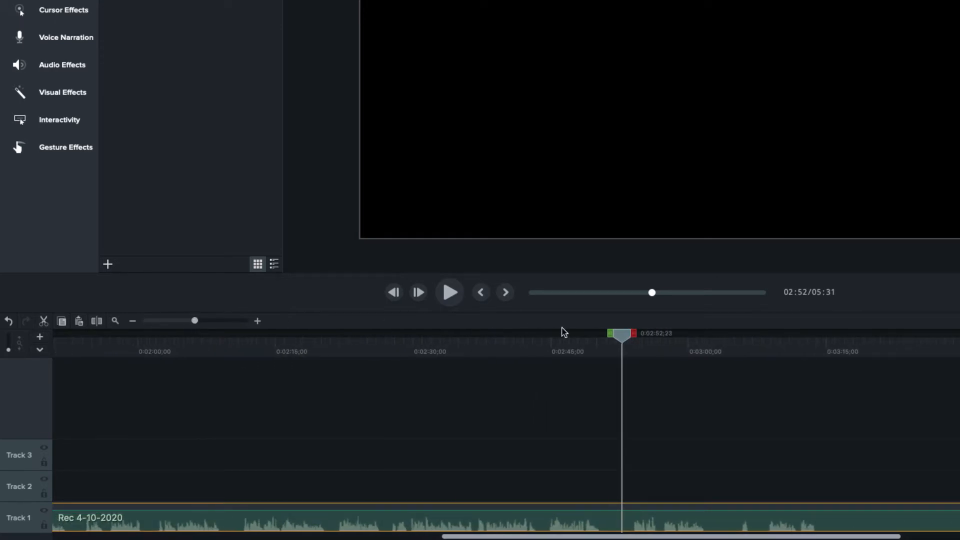
pyautogui.moveTo(622, 338); pyautogui.dragTo(675, 336)
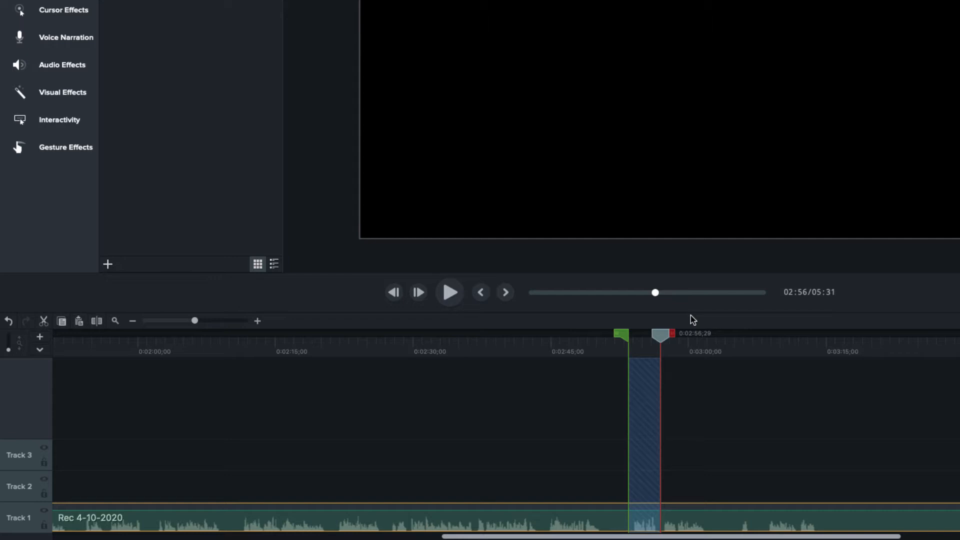
pyautogui.press('space')
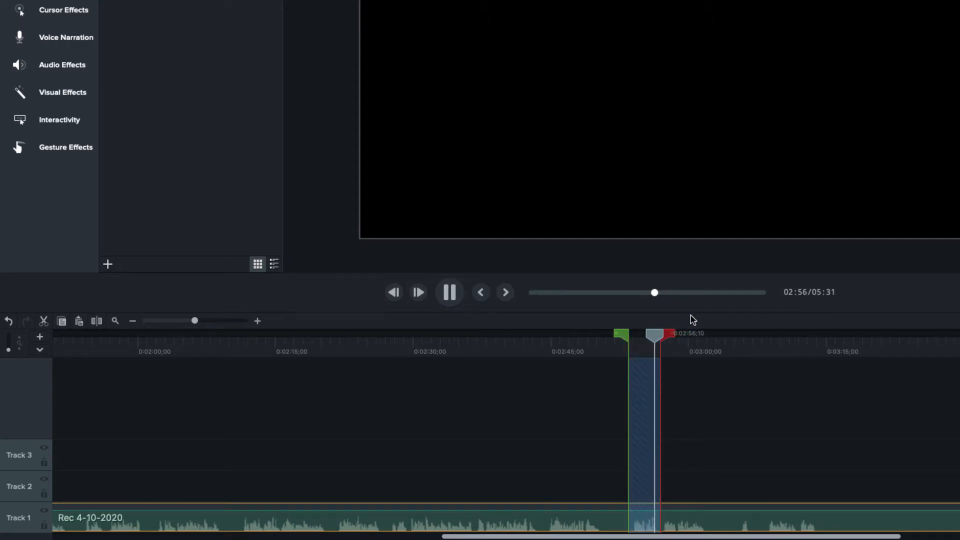
pyautogui.rightClick(652, 420)
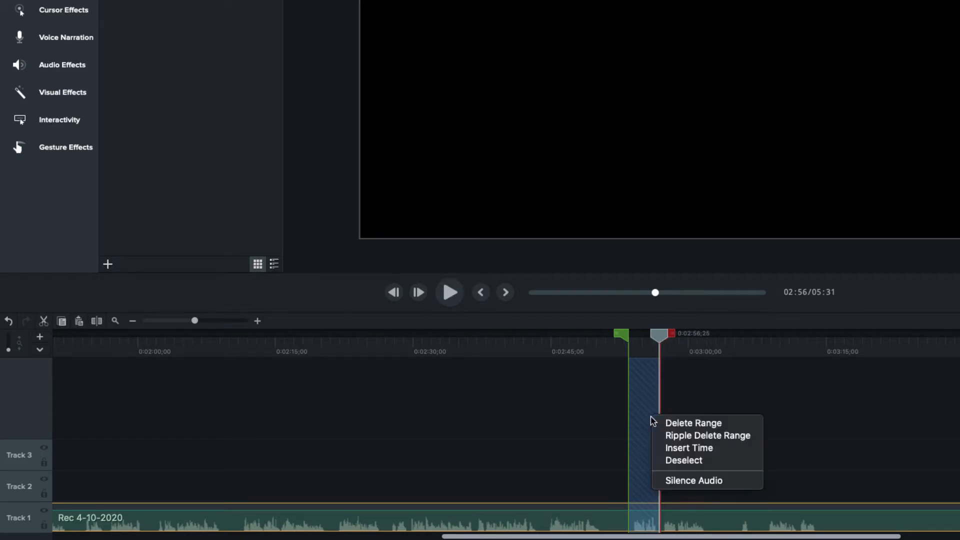
pyautogui.click(673, 436)
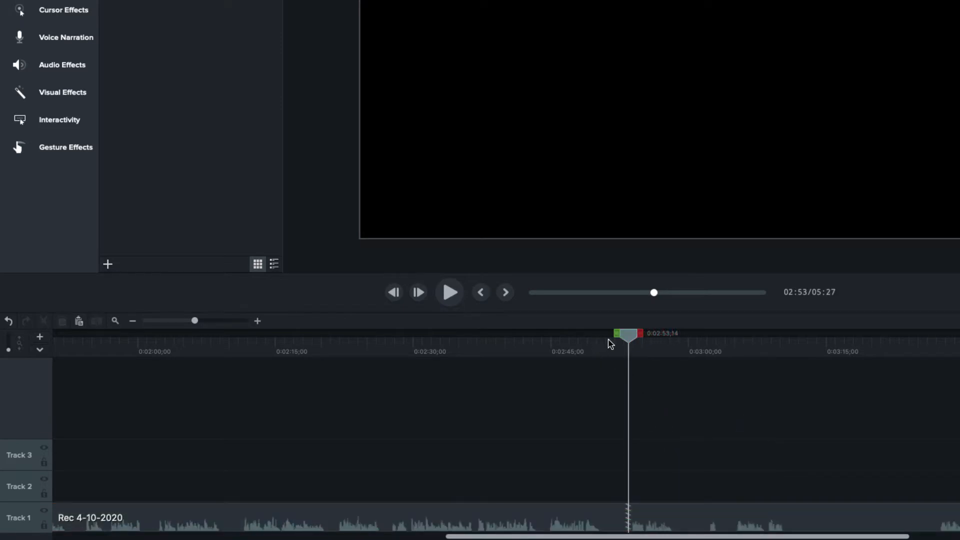
pyautogui.press('space')
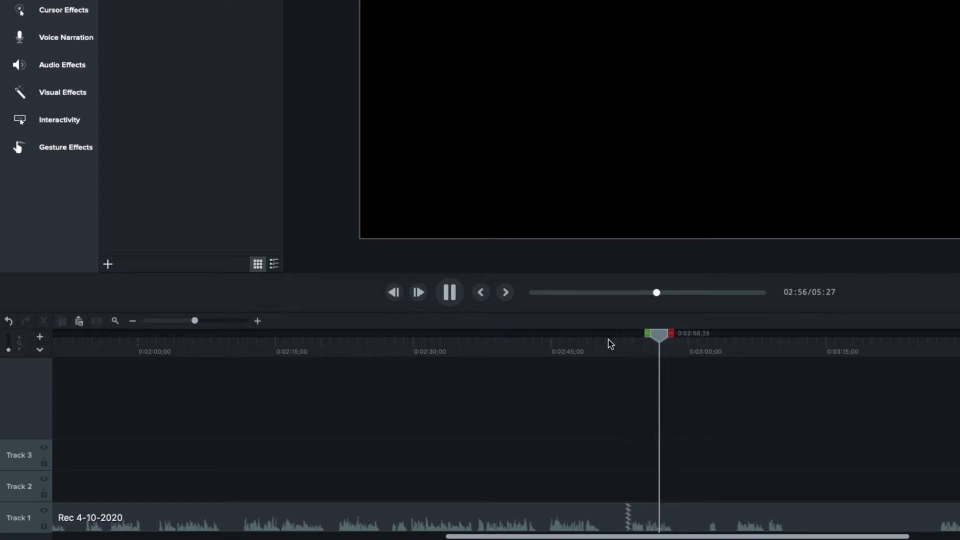
pyautogui.press('space')
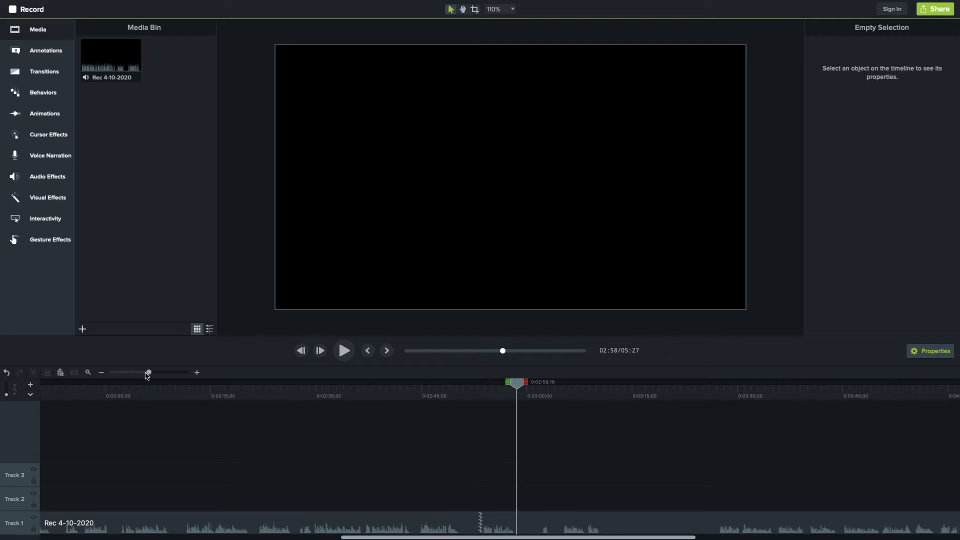
# Ripple delete the silent range from about 3:12 to 3:25 on the timeline.
pyautogui.moveTo(148, 372); pyautogui.dragTo(140, 376)
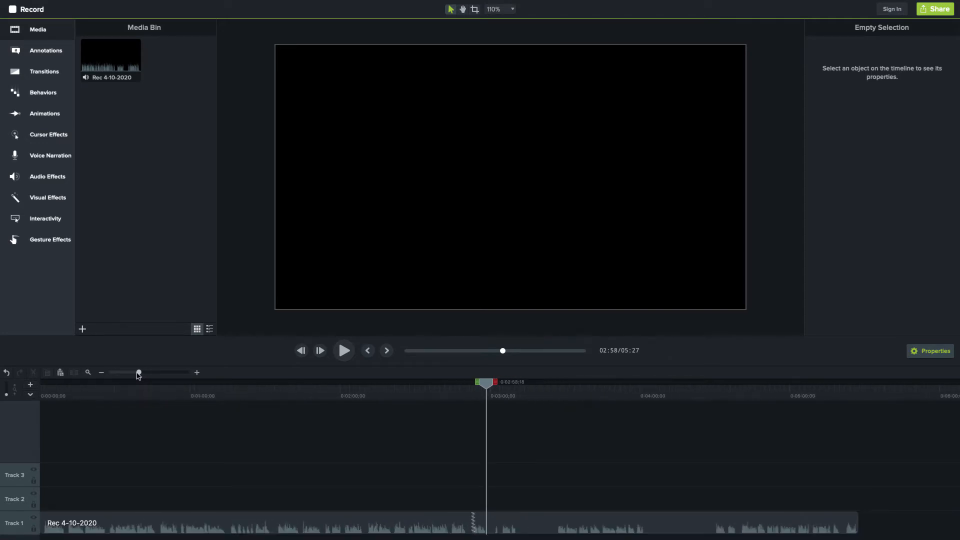
pyautogui.click(50, 394)
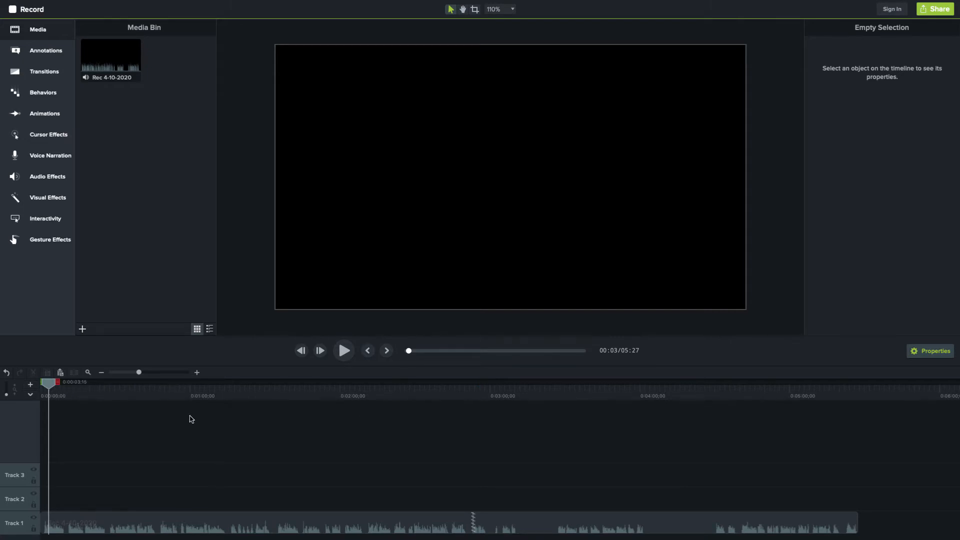
pyautogui.click(522, 394)
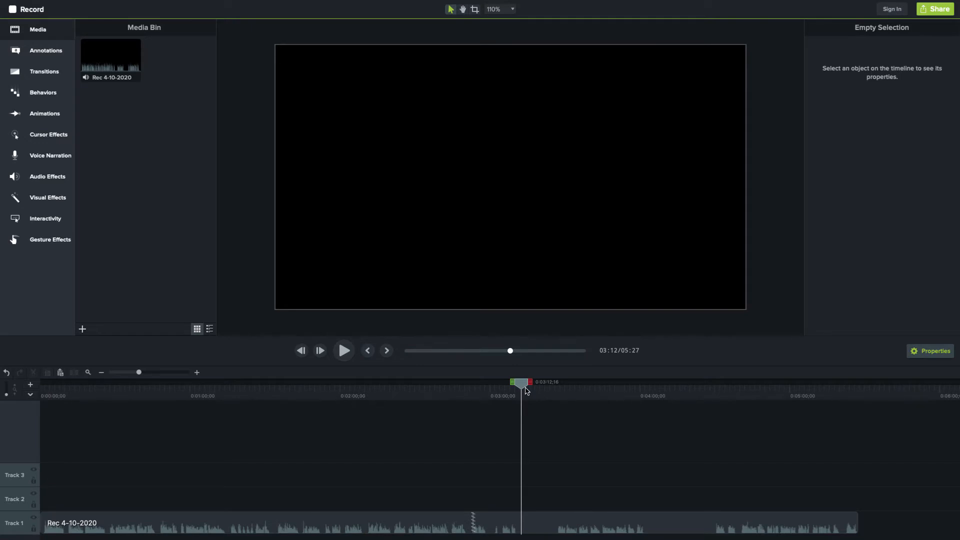
pyautogui.moveTo(531, 382); pyautogui.dragTo(565, 387)
pyautogui.rightClick(541, 432)
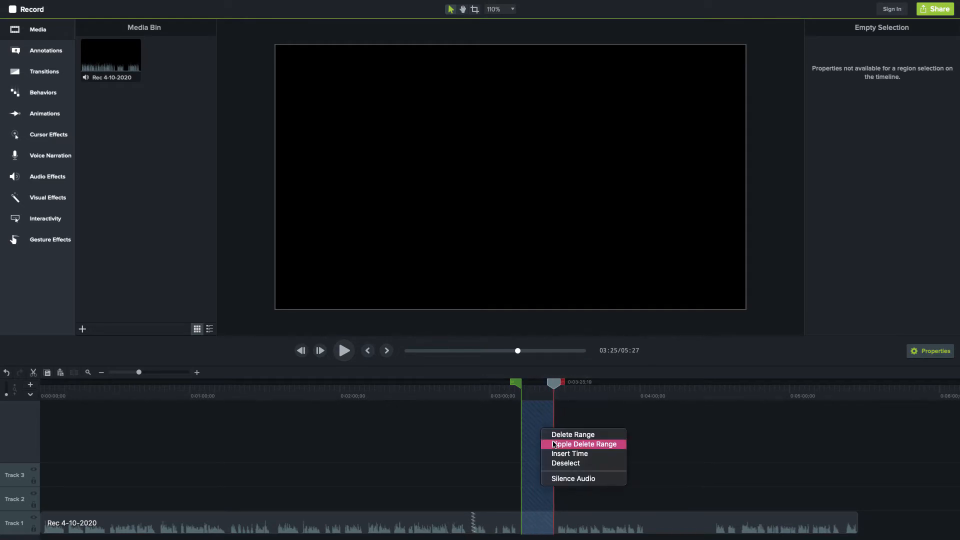
pyautogui.click(553, 445)
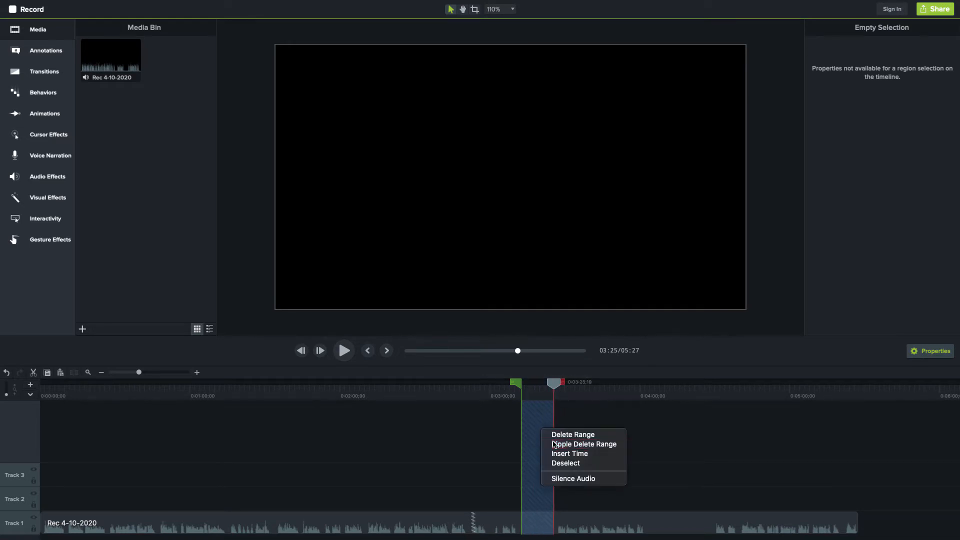
# Ripple delete the silent range from about 3:51 to 4:14 on the timeline.
pyautogui.click(619, 386)
pyautogui.moveTo(629, 386); pyautogui.dragTo(686, 386)
pyautogui.rightClick(664, 432)
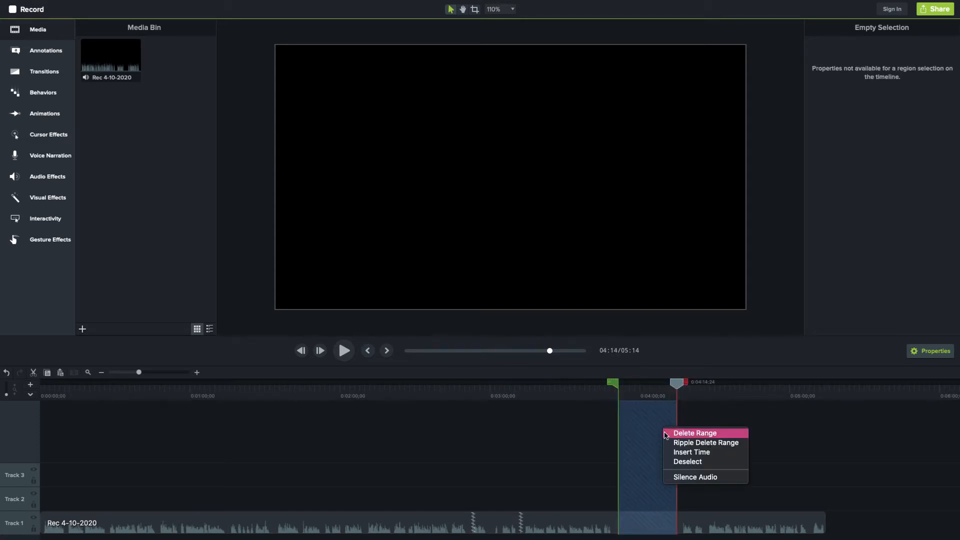
pyautogui.click(679, 442)
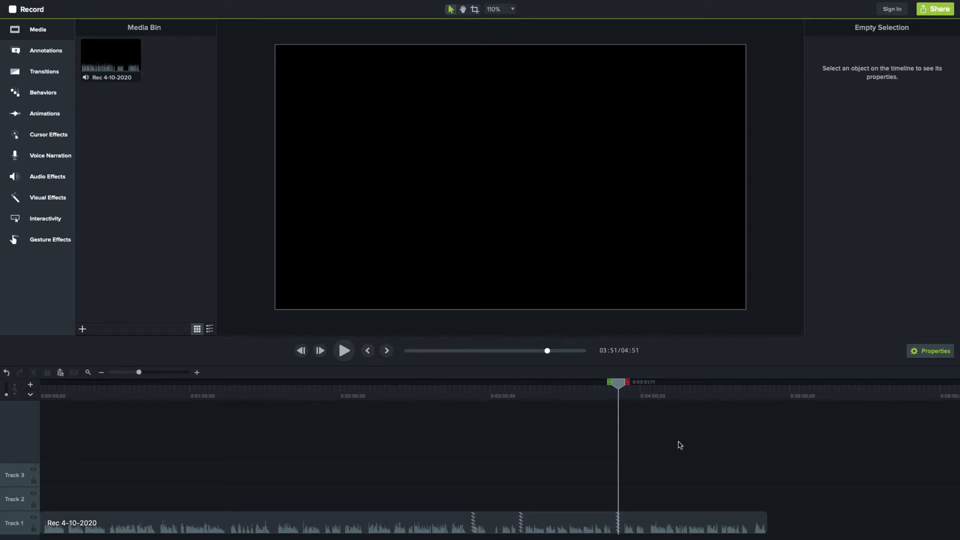
# Add a timeline marker at the pause in the narration at about 0:26.
pyautogui.click(116, 393)
pyautogui.moveTo(116, 393); pyautogui.dragTo(107, 392)
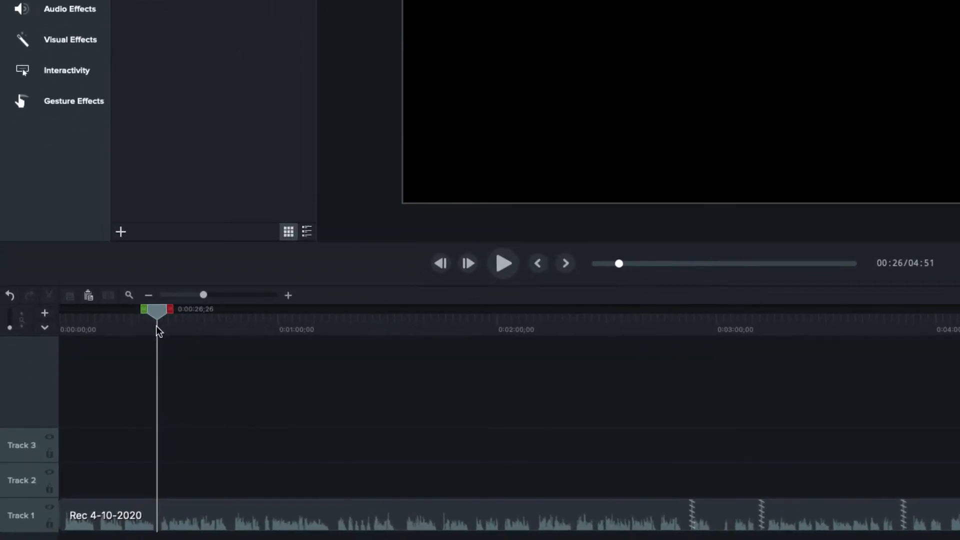
pyautogui.rightClick(159, 316)
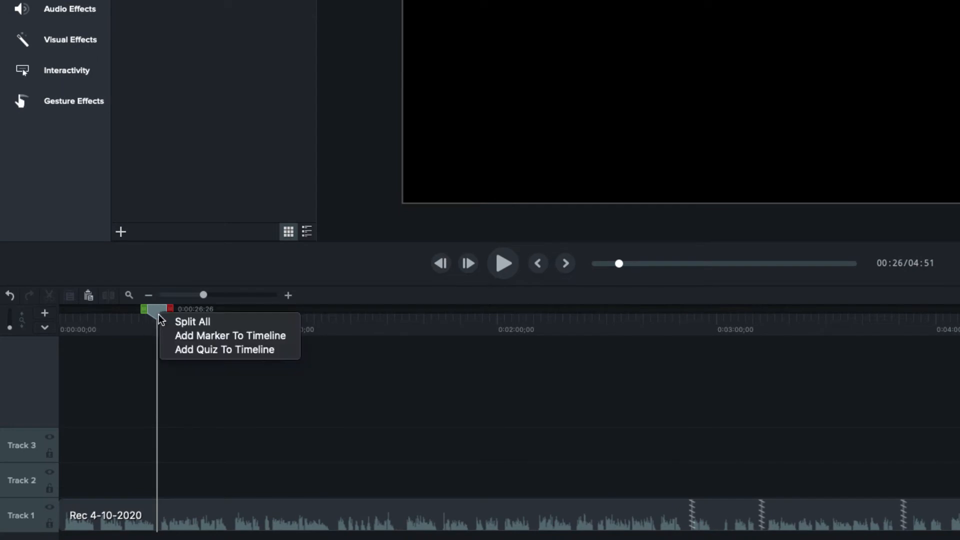
pyautogui.click(182, 334)
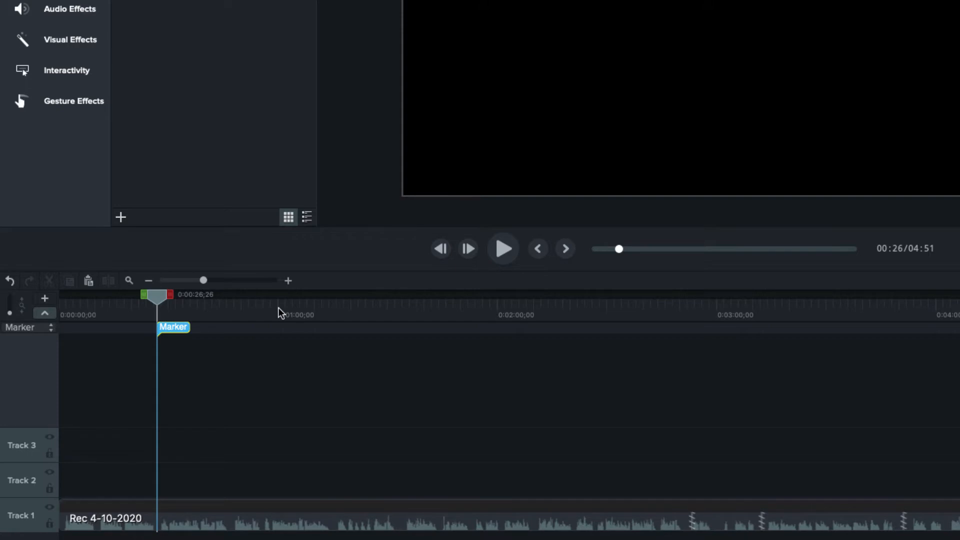
# Add another timeline marker at about 1:14.
pyautogui.click(331, 302)
pyautogui.rightClick(330, 298)
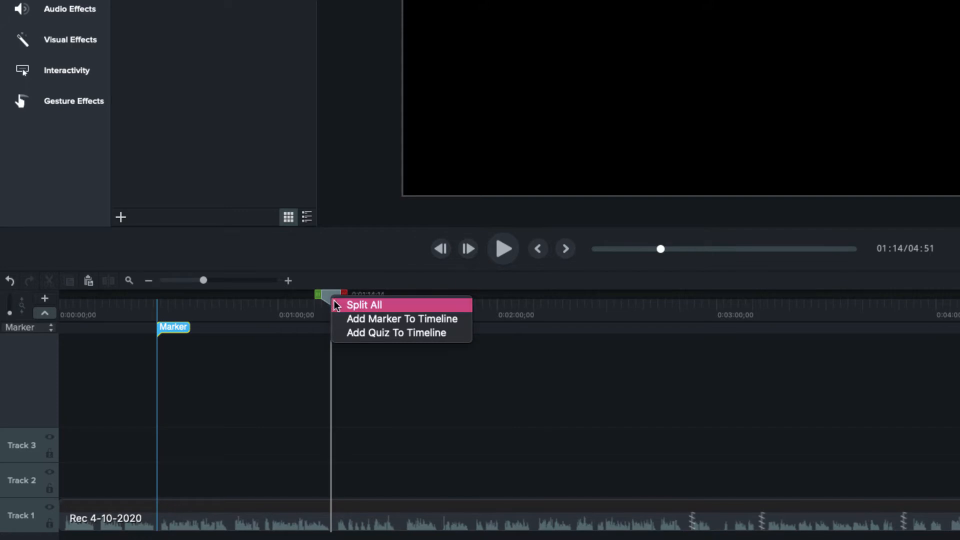
pyautogui.click(352, 319)
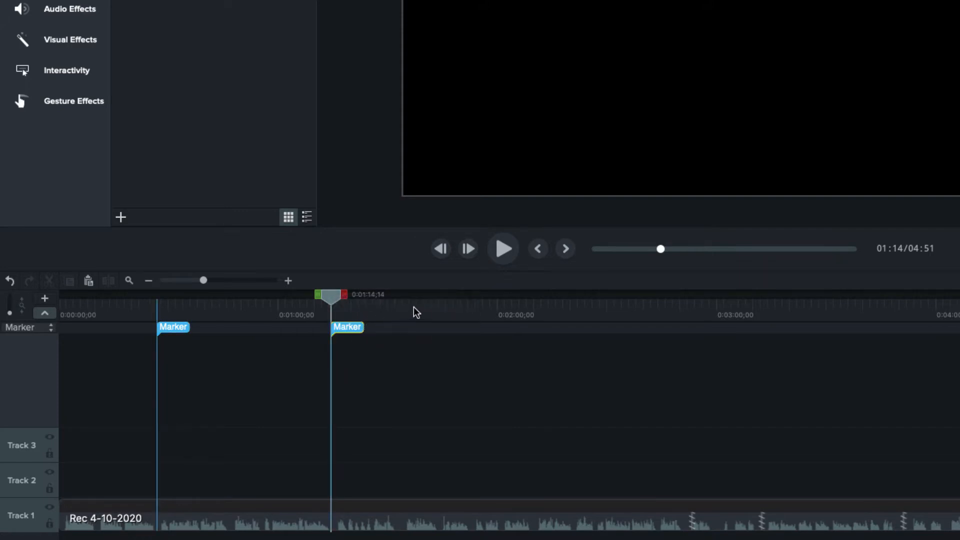
# Add a timeline marker at the narration pause at about 2:09.
pyautogui.click(544, 305)
pyautogui.moveTo(542, 302); pyautogui.dragTo(533, 299)
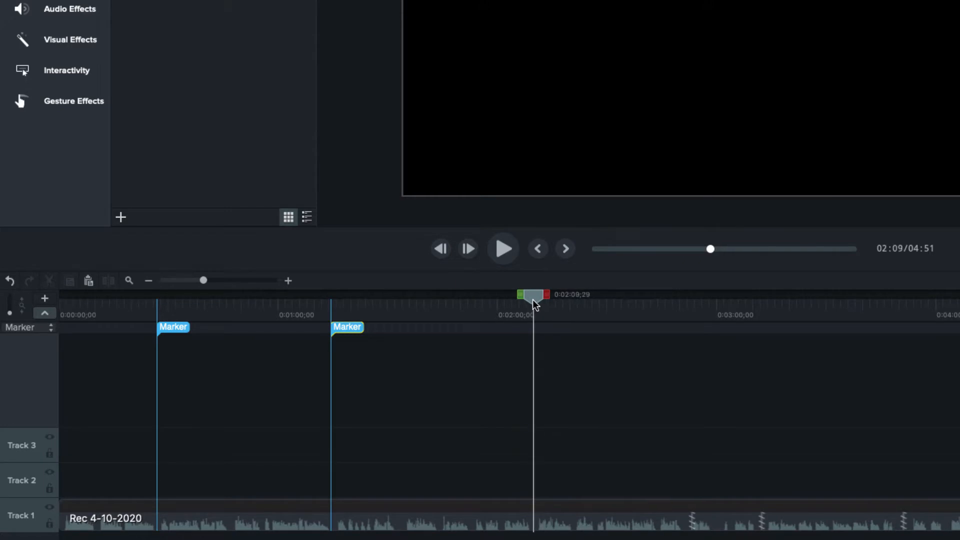
pyautogui.rightClick(533, 299)
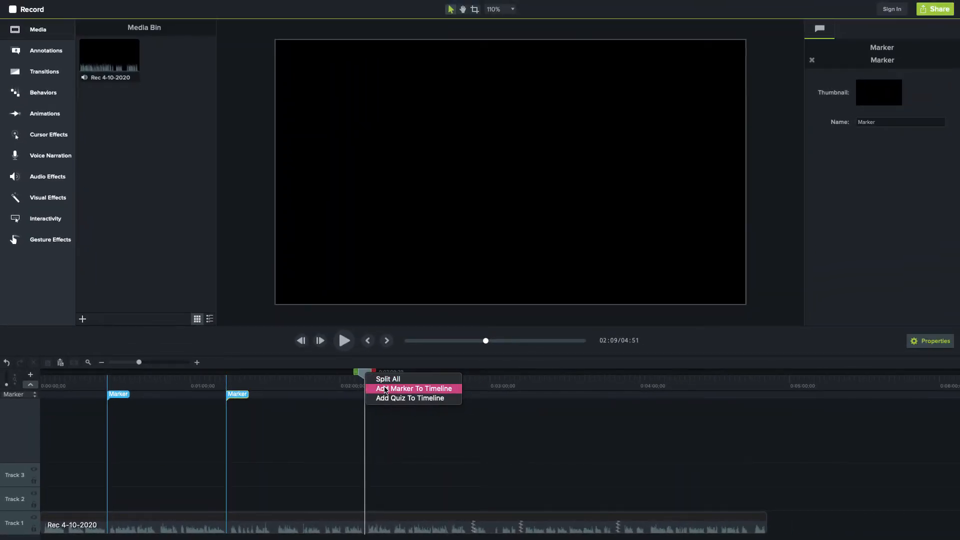
pyautogui.click(390, 387)
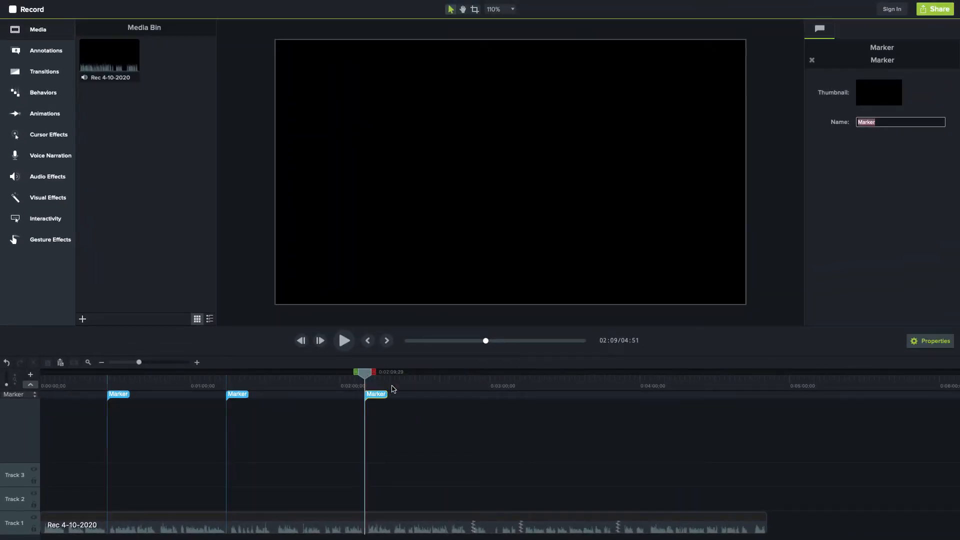
# Add a timeline marker at about 2:51.
pyautogui.click(468, 383)
pyautogui.rightClick(470, 378)
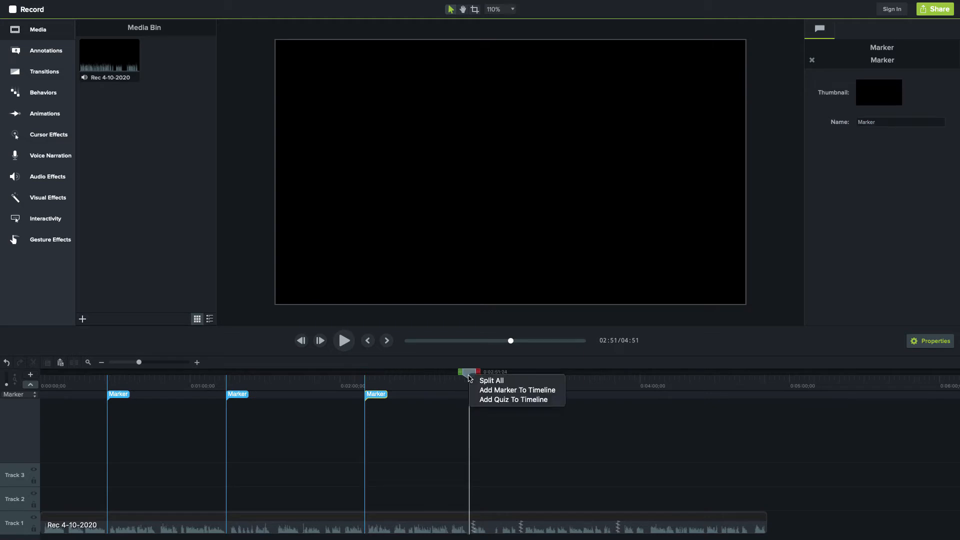
pyautogui.click(496, 391)
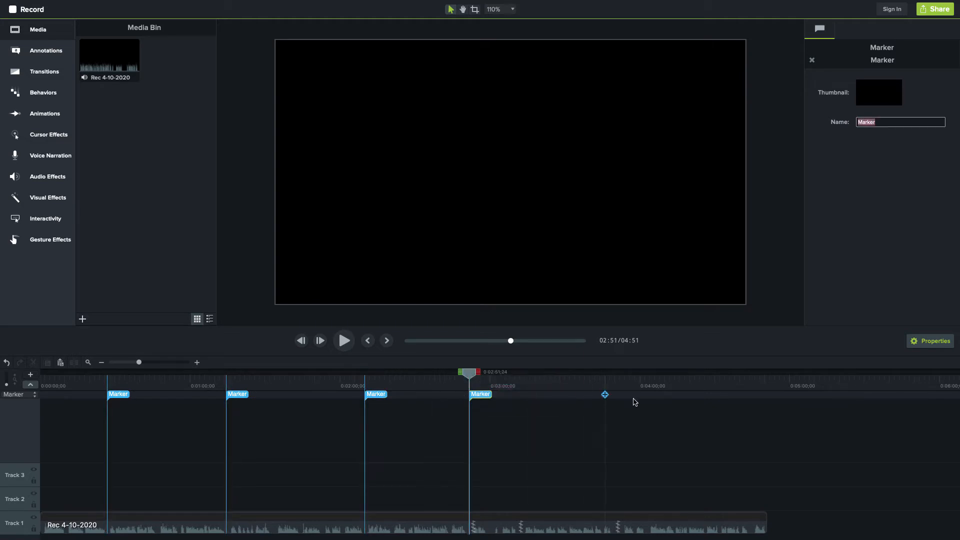
# Rename the marker at about 2:51 as SLIDE 4 and the one at about 2:09 as SLIDE 3.
pyautogui.click(478, 396)
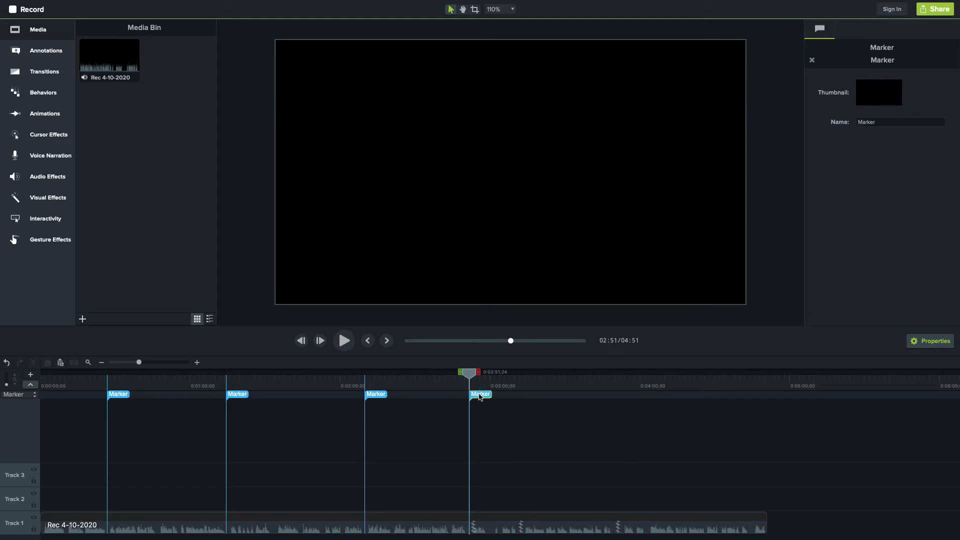
pyautogui.click(892, 122)
pyautogui.write('SLIDE 4')
pyautogui.click(381, 397)
pyautogui.click(901, 120)
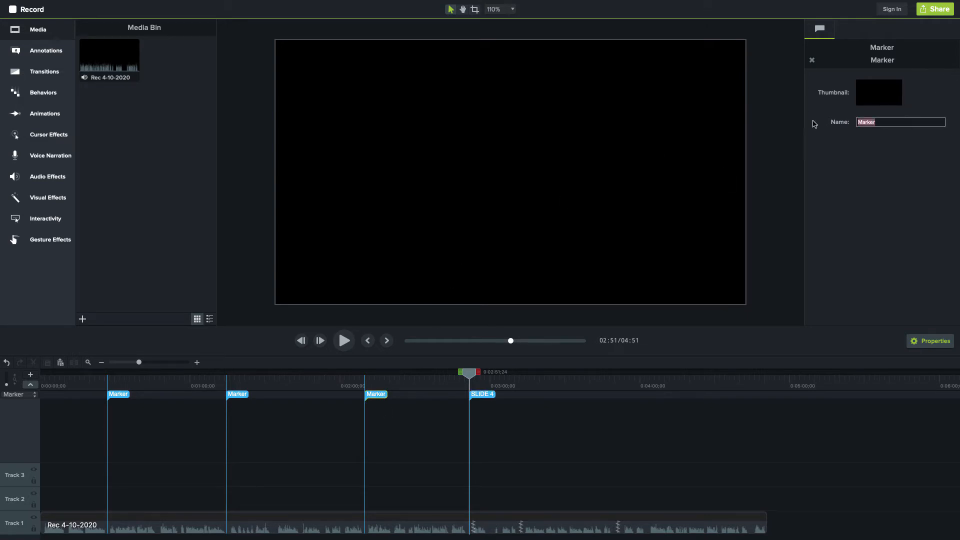
pyautogui.write('SLIDE 3')
# Rename the marker at about 1:14 as SLIDE 2.
pyautogui.click(237, 398)
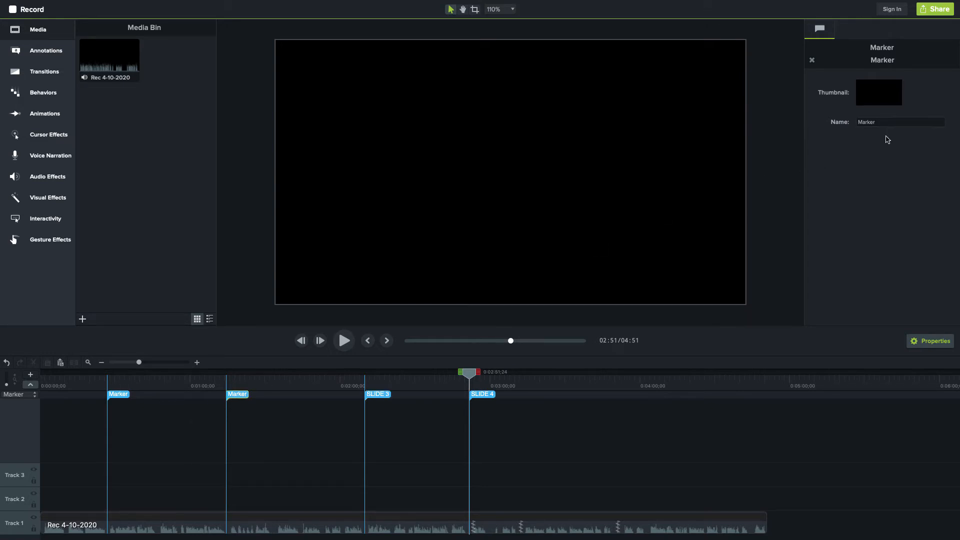
pyautogui.click(879, 123)
pyautogui.write('SLIDE 2')
pyautogui.click(595, 440)
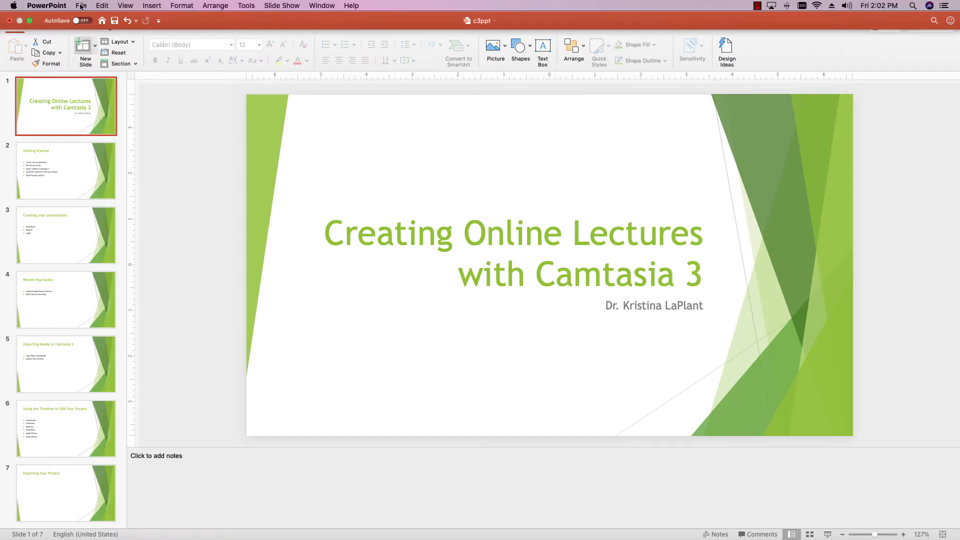
# Start exporting the c3ppt presentation and set the file format to JPEG.
pyautogui.click(81, 6)
pyautogui.click(116, 102)
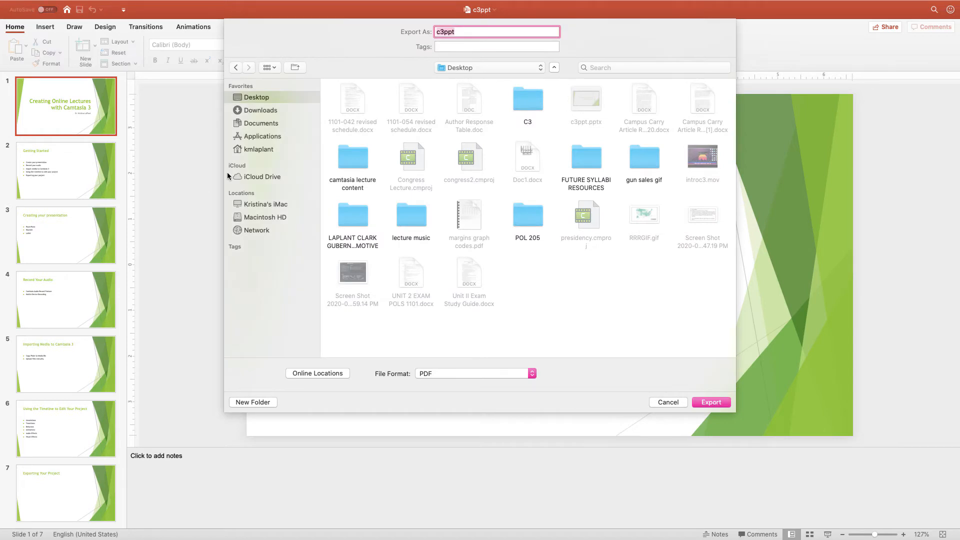
pyautogui.click(533, 376)
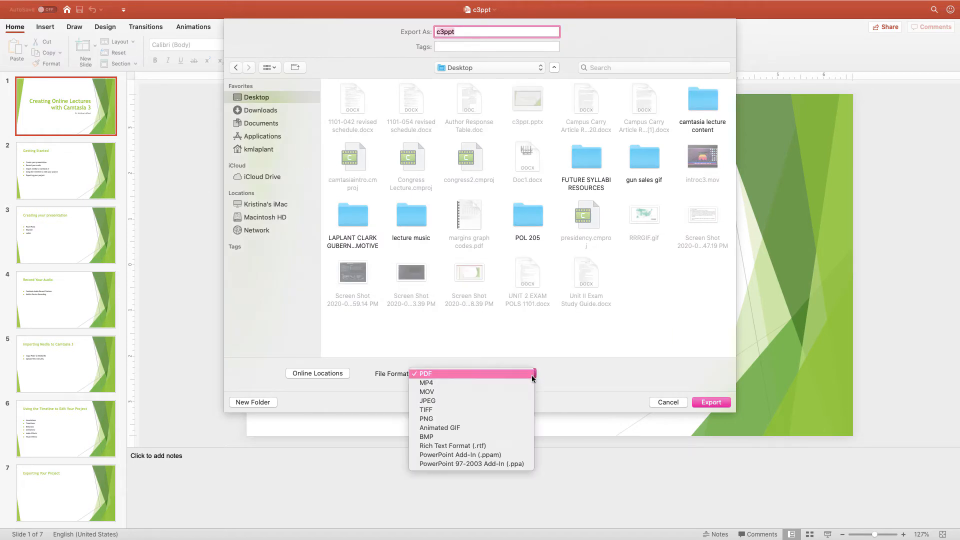
pyautogui.click(511, 397)
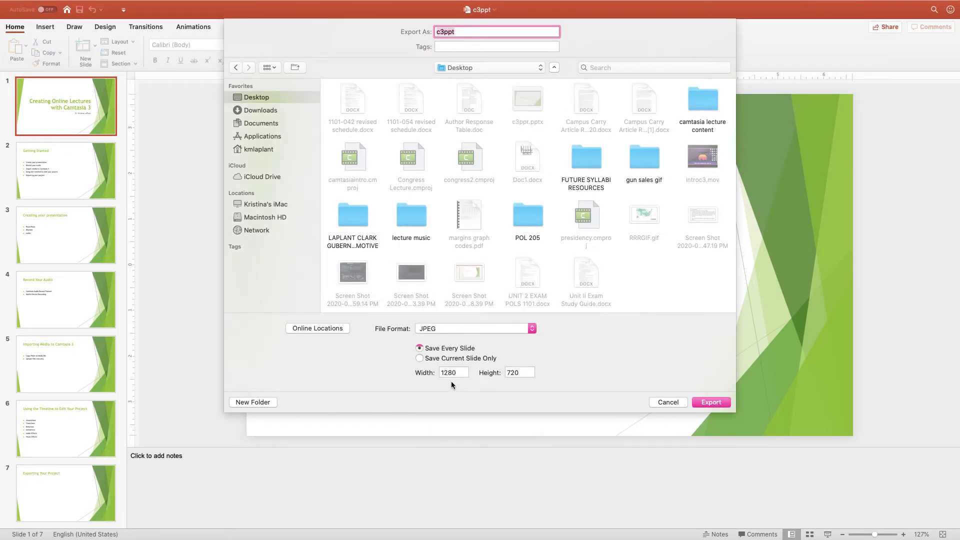
# Create a folder named c3 on the Desktop and export every slide of the presentation into it.
pyautogui.click(294, 68)
pyautogui.write('c3')
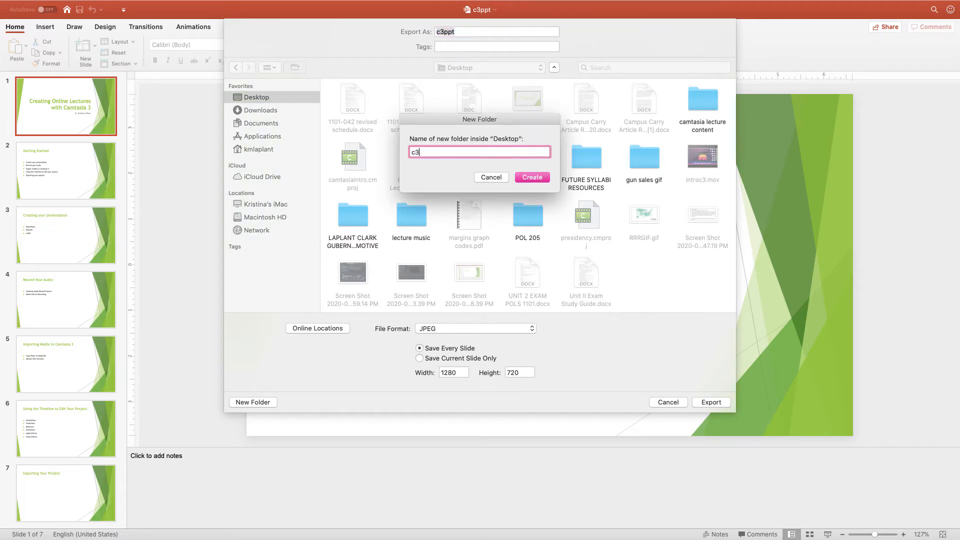
pyautogui.click(532, 178)
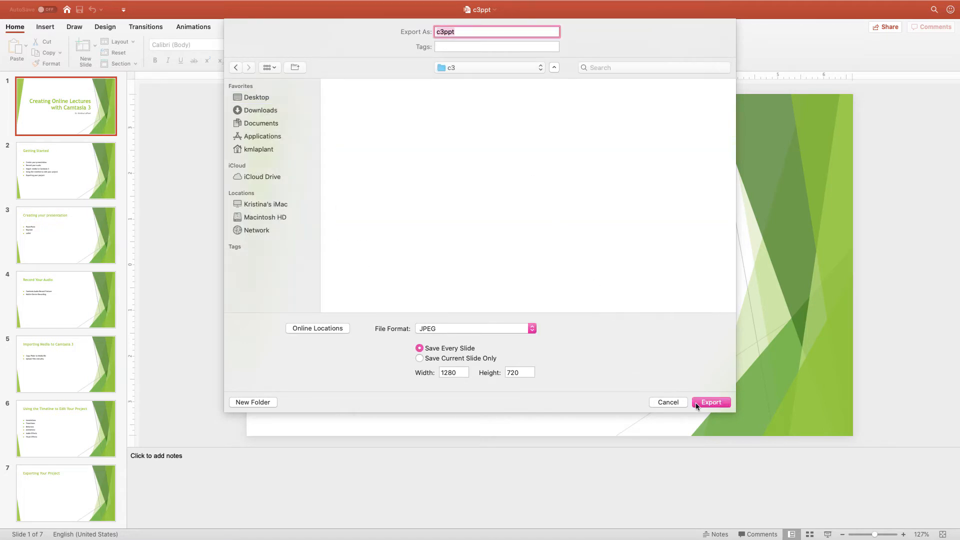
pyautogui.click(697, 402)
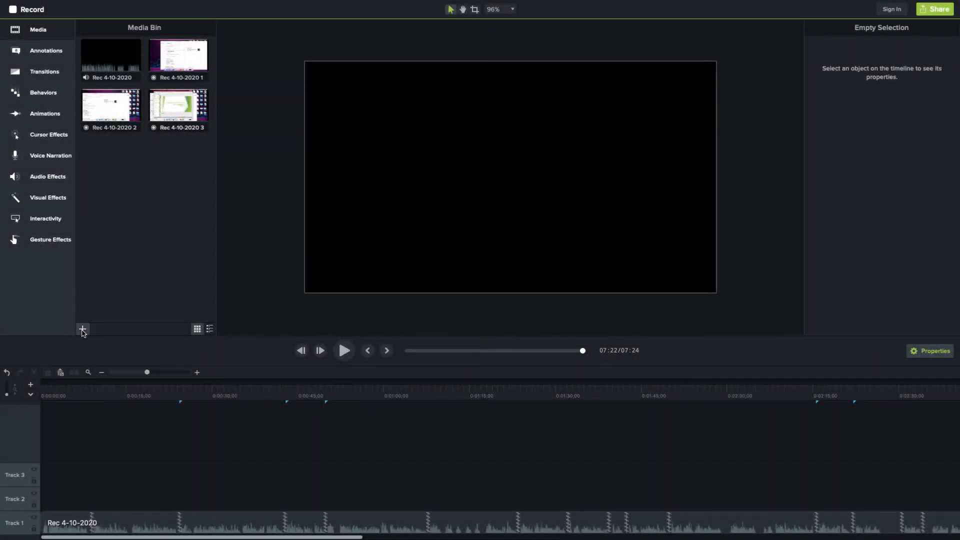
# Import the images Slide1.jpeg through Slide7.jpeg from the c3ppt folder into the Camtasia media bin.
pyautogui.click(83, 332)
pyautogui.click(97, 341)
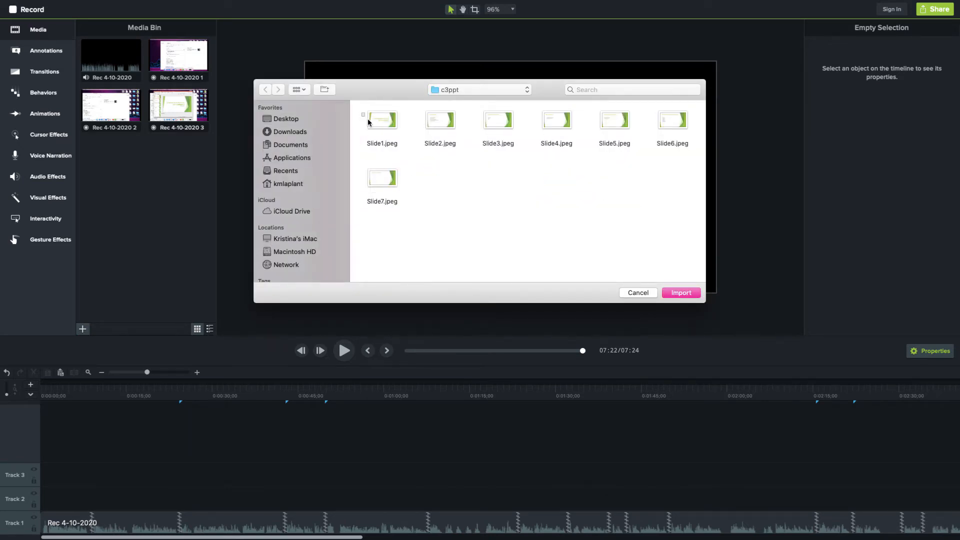
pyautogui.moveTo(362, 113); pyautogui.dragTo(677, 224)
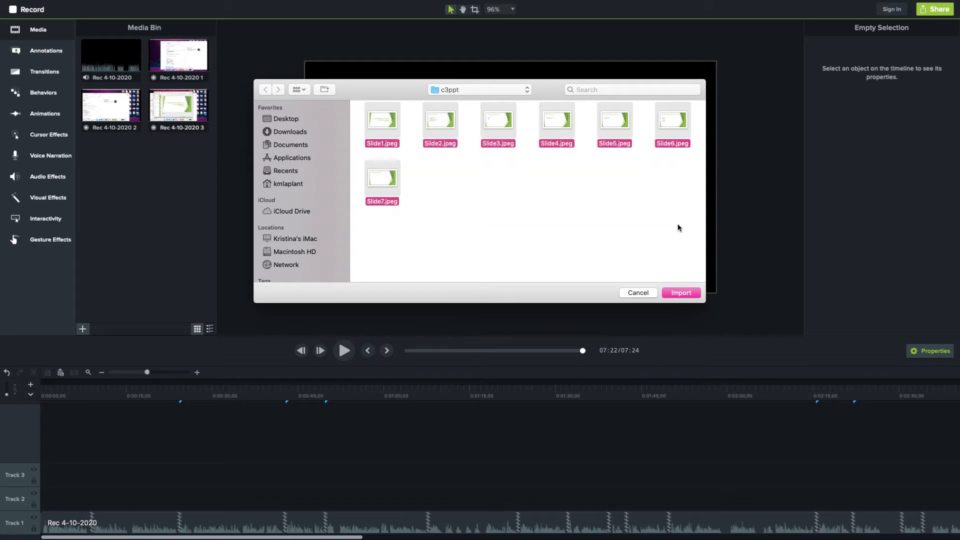
pyautogui.click(690, 295)
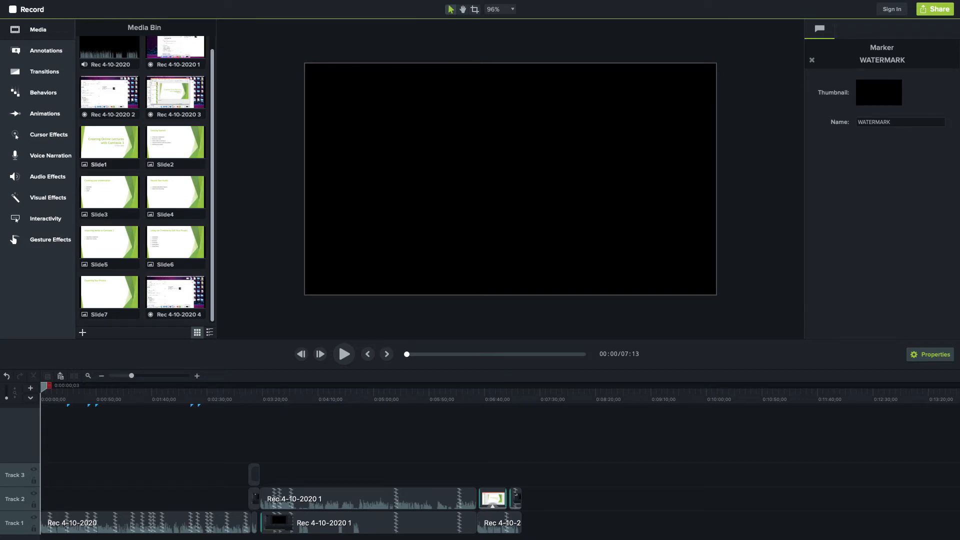
# Place Slide1 at the start of Track 2 and lengthen its clip to about 20 seconds.
pyautogui.moveTo(131, 376); pyautogui.dragTo(138, 379)
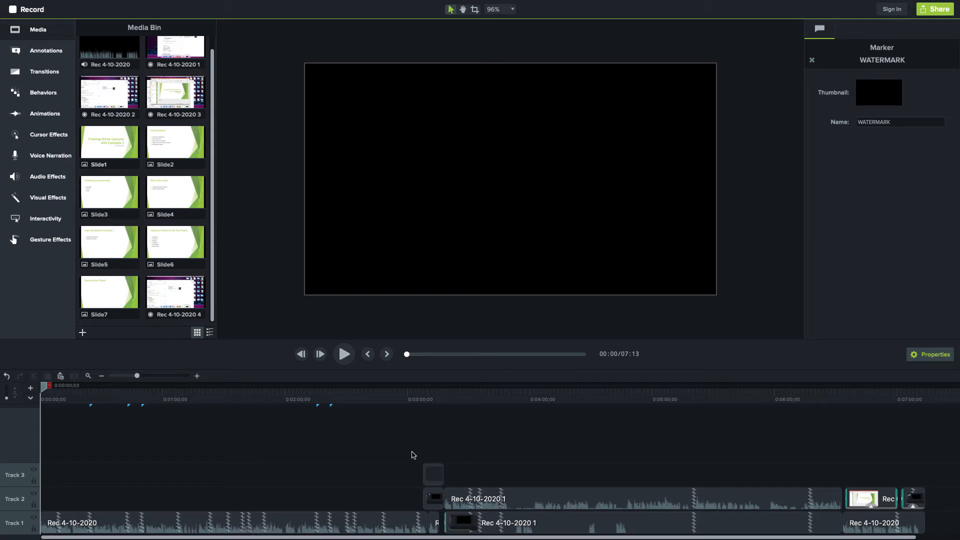
pyautogui.click(106, 148)
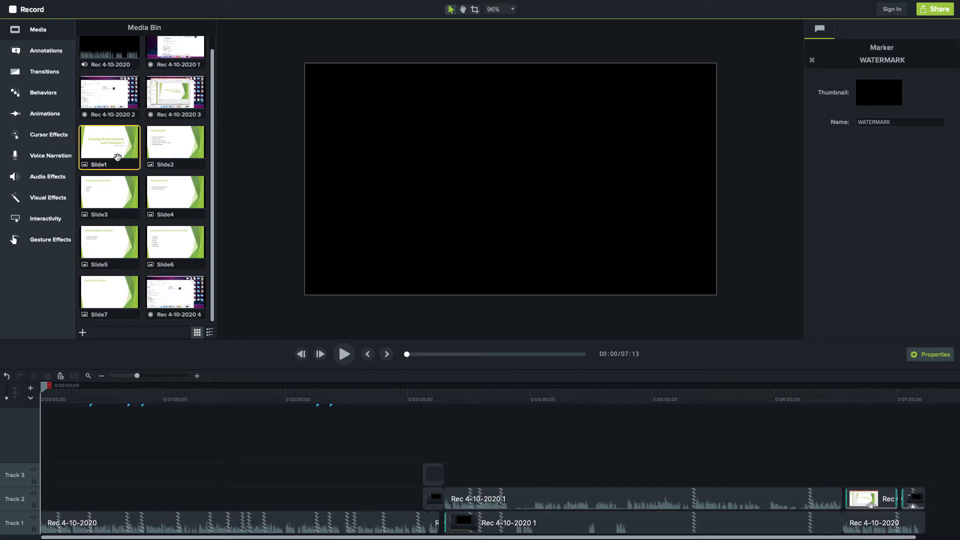
pyautogui.moveTo(104, 150); pyautogui.dragTo(48, 499)
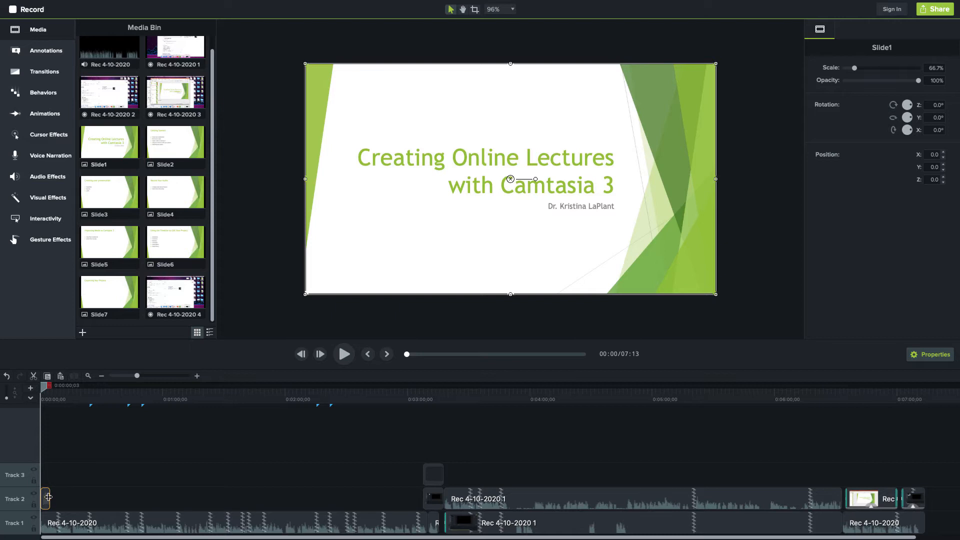
pyautogui.moveTo(47, 499); pyautogui.dragTo(82, 495)
# Show the timeline markers and extend the Slide1 clip to end at the WATERMARK marker.
pyautogui.click(31, 399)
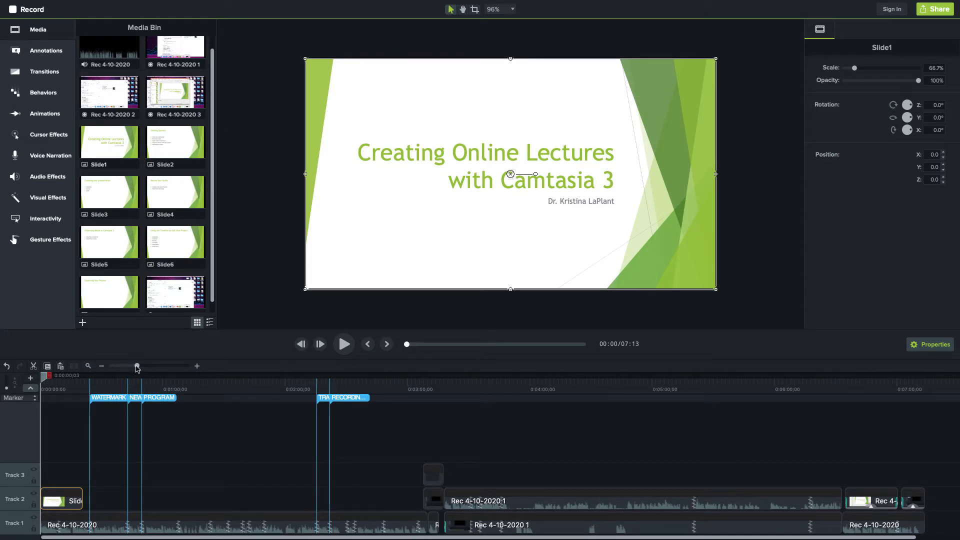
pyautogui.moveTo(137, 365); pyautogui.dragTo(142, 365)
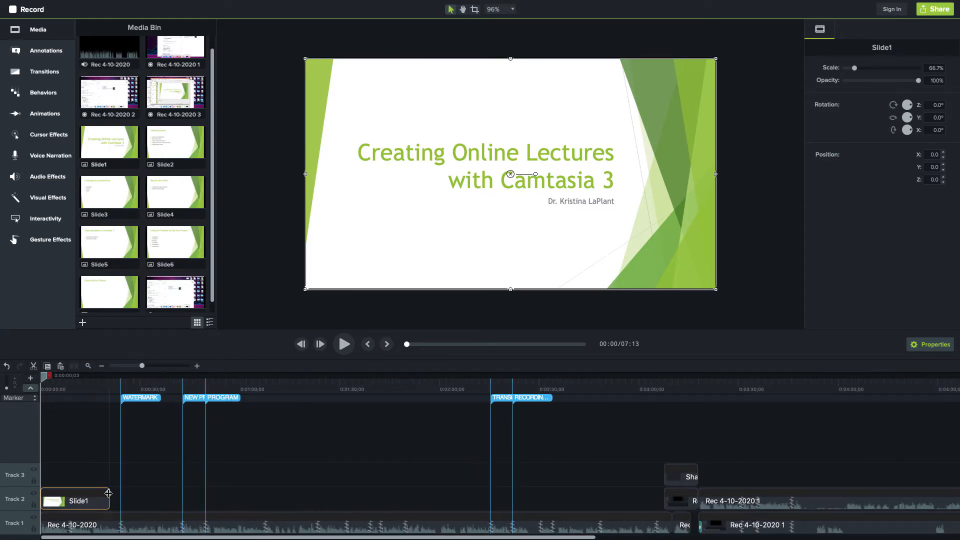
pyautogui.click(108, 492)
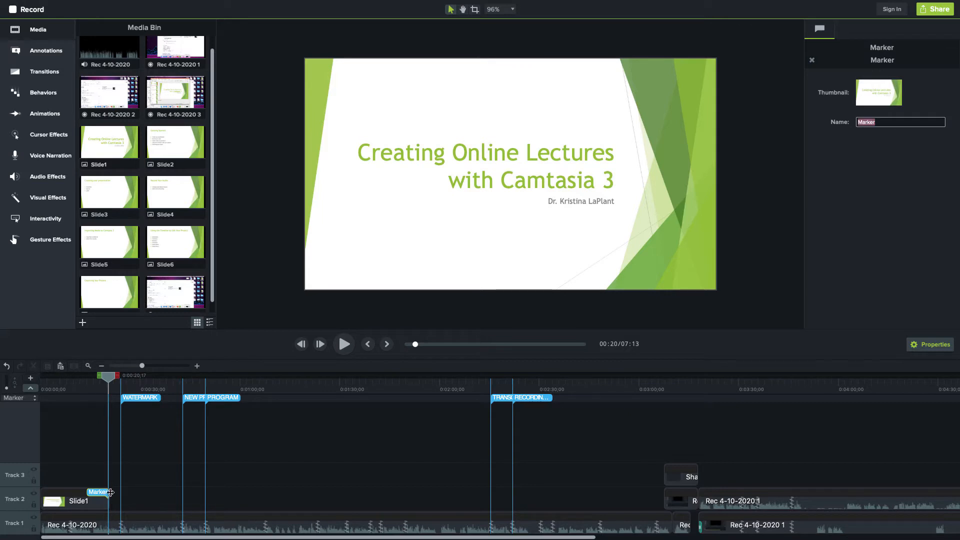
pyautogui.press('super+z')
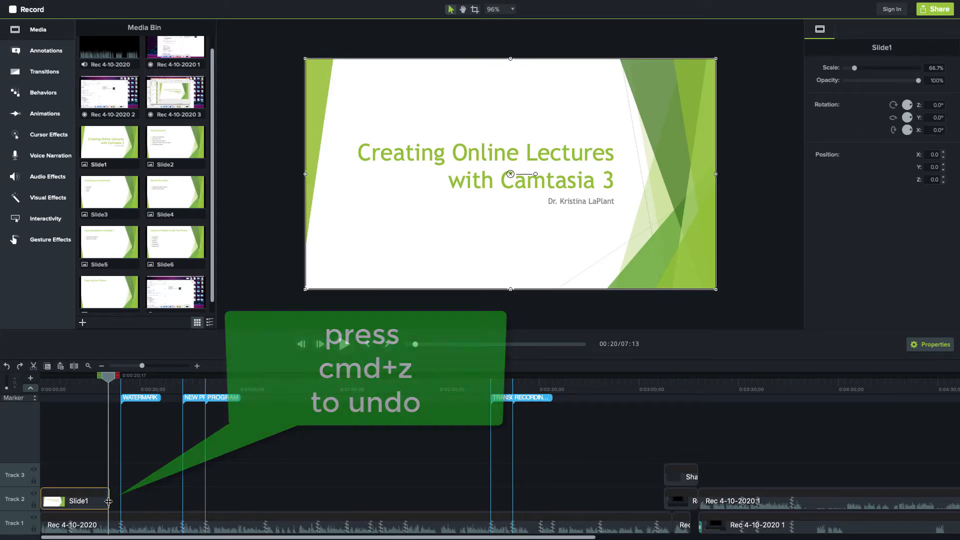
pyautogui.moveTo(105, 502); pyautogui.dragTo(117, 500)
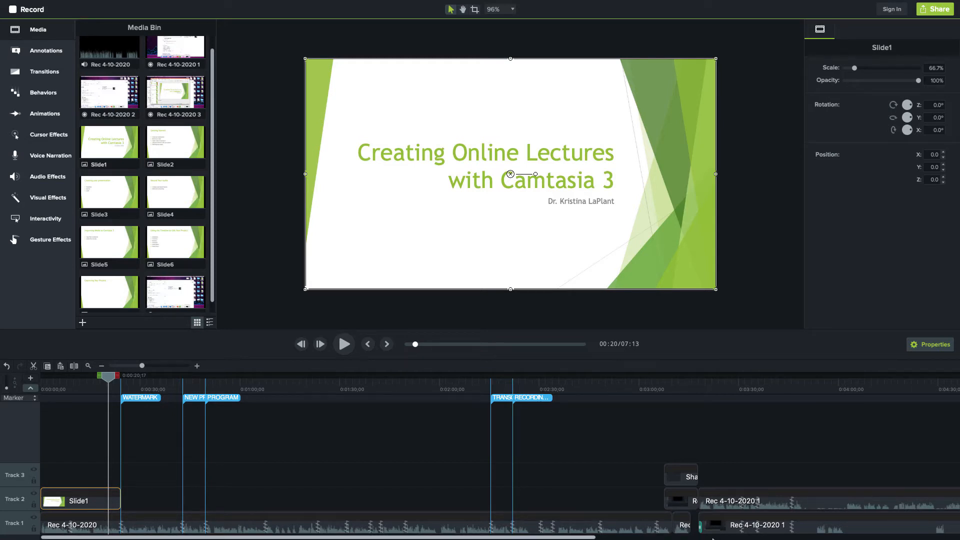
# Add the image "camtasia 2019 Procuct Keys windows.jpg" to Track 2, spanning from the WATERMARK marker to the next marker.
pyautogui.moveTo(702, 539)
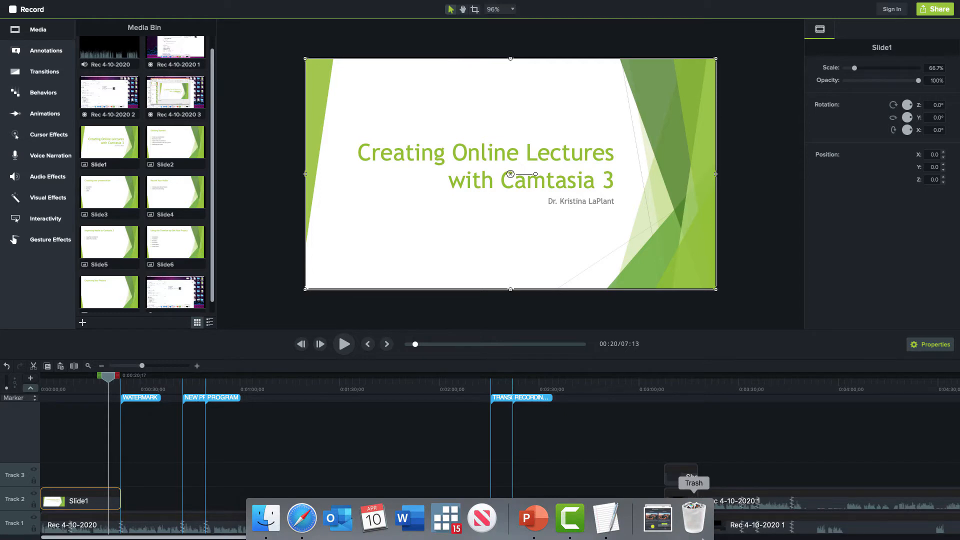
pyautogui.click(661, 527)
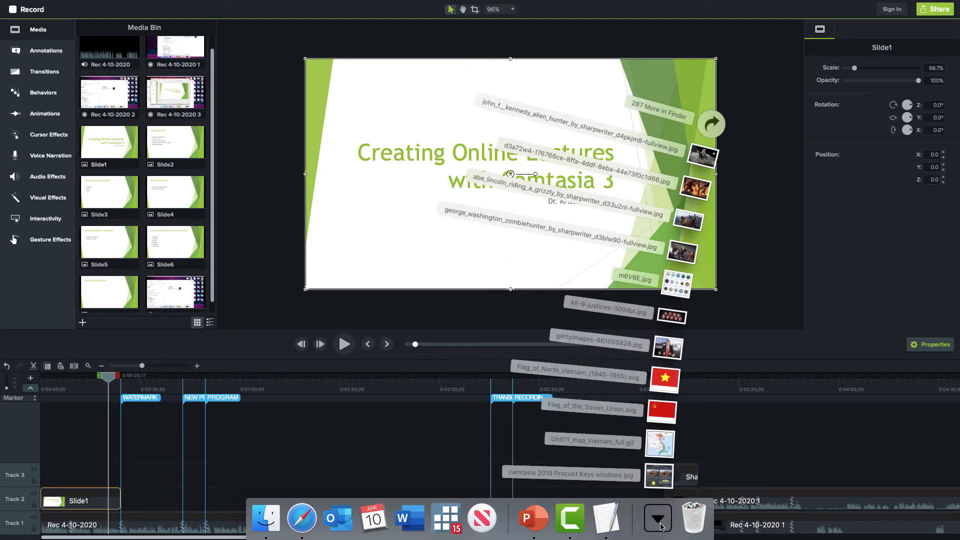
pyautogui.moveTo(657, 481); pyautogui.dragTo(182, 497)
pyautogui.click(142, 383)
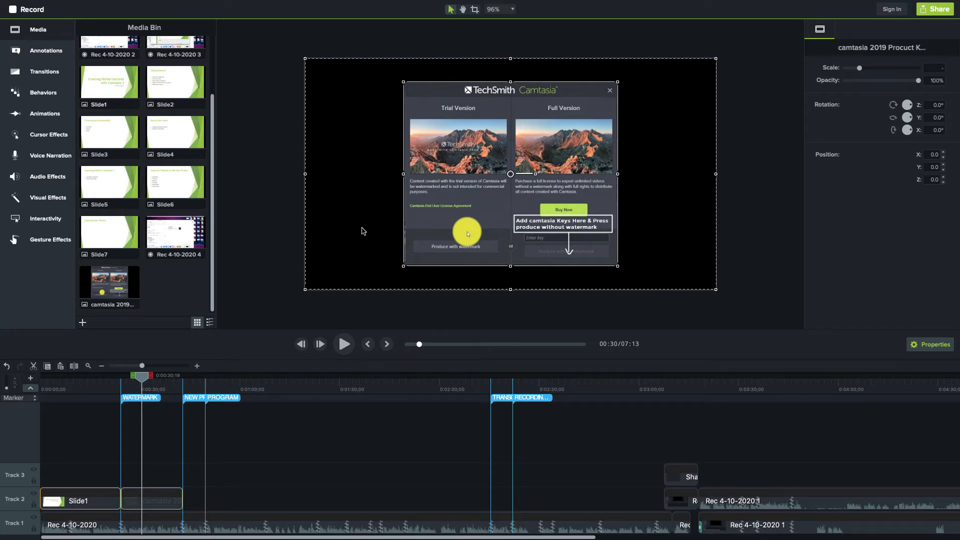
# Enlarge the Camtasia product keys image on the canvas to fill the frame's height.
pyautogui.click(423, 245)
pyautogui.moveTo(404, 266); pyautogui.dragTo(377, 290)
pyautogui.moveTo(619, 82); pyautogui.dragTo(643, 67)
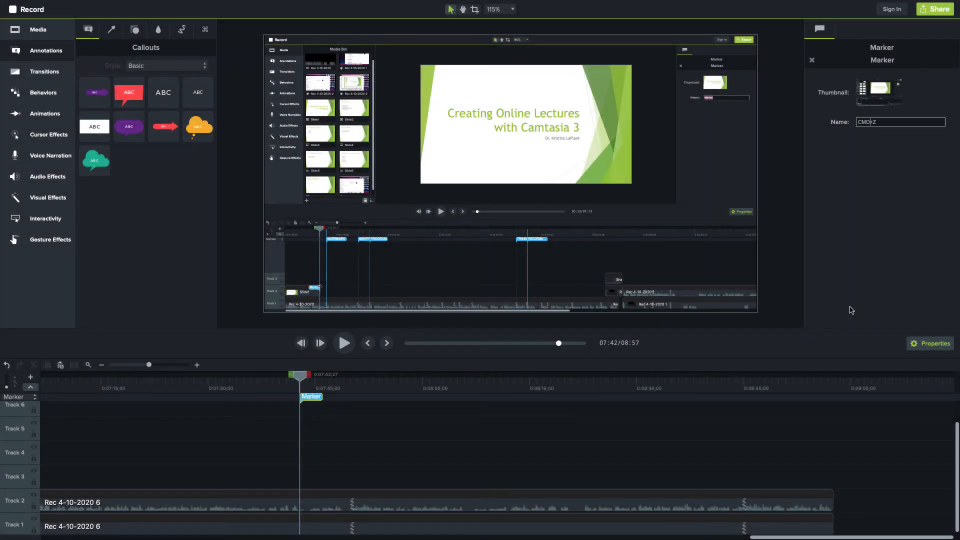
# Select all clips on the timeline and move them up one track to free Track 1.
pyautogui.moveTo(145, 368); pyautogui.dragTo(136, 368)
pyautogui.moveTo(544, 538)
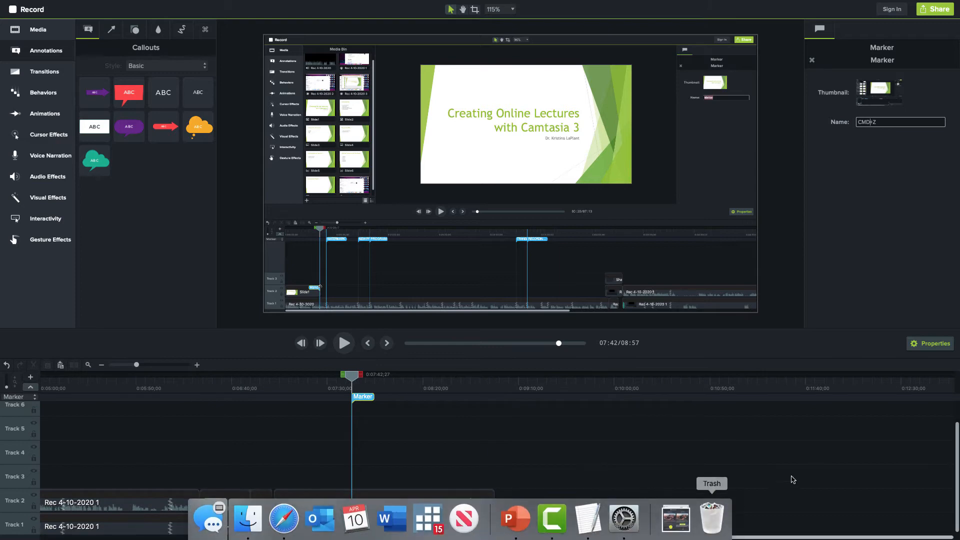
pyautogui.hscroll(-10, 795, 532)
pyautogui.moveTo(741, 538); pyautogui.dragTo(699, 538)
pyautogui.moveTo(135, 365); pyautogui.dragTo(131, 369)
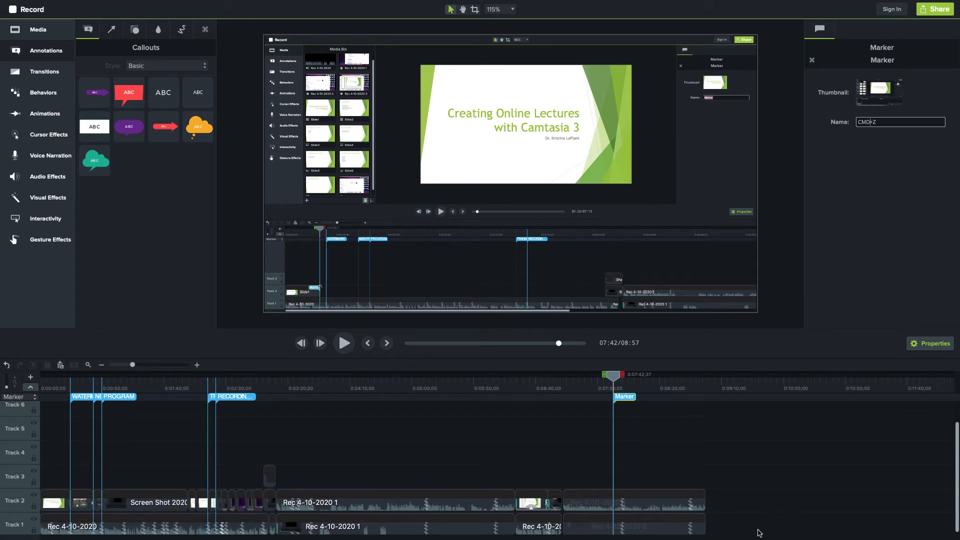
pyautogui.moveTo(752, 529)
pyautogui.mouseDown()
pyautogui.moveTo(270, 500)
pyautogui.moveTo(45, 465)
pyautogui.mouseUp()
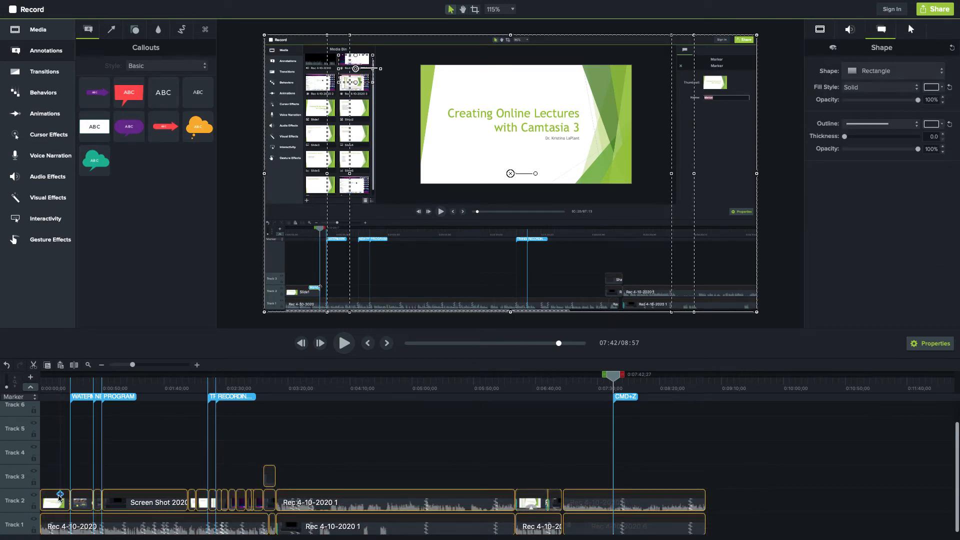
pyautogui.moveTo(56, 501); pyautogui.dragTo(55, 477)
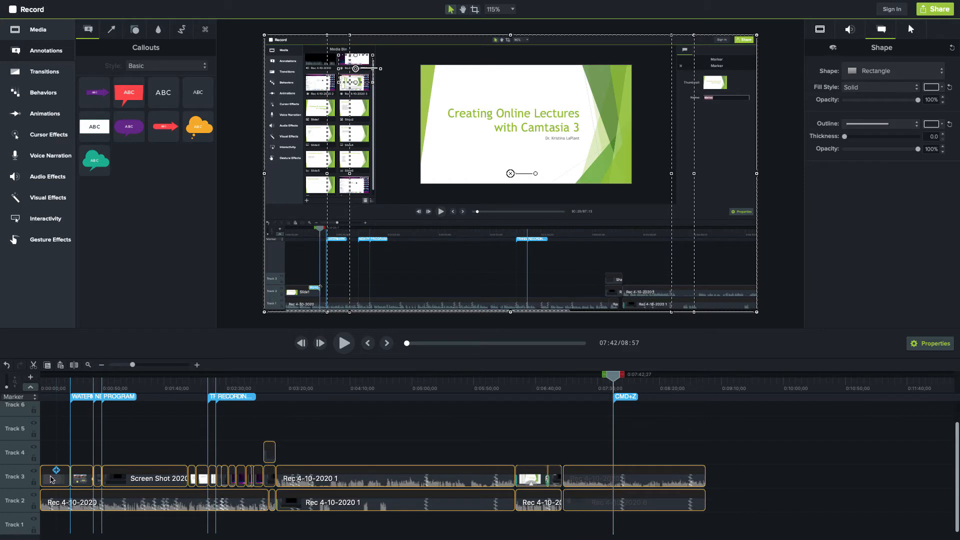
pyautogui.click(51, 530)
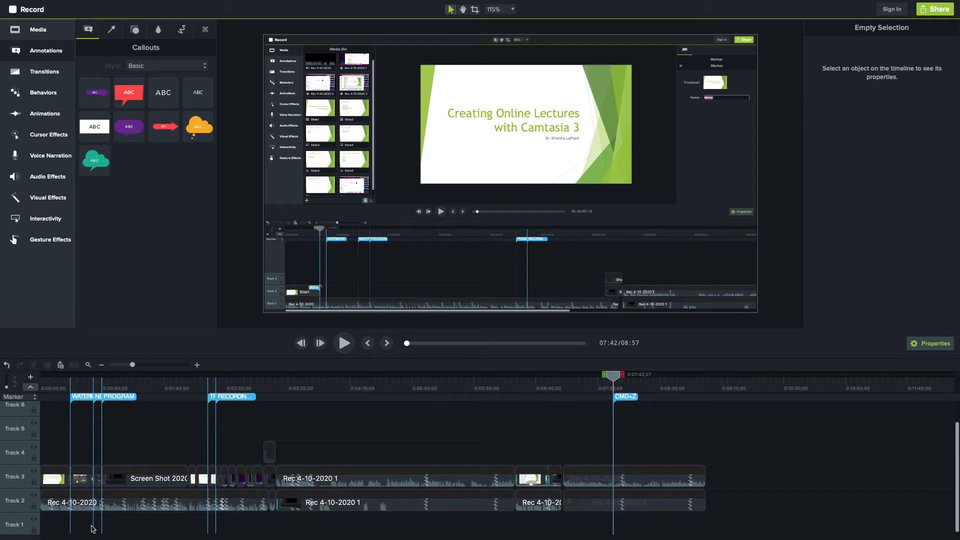
pyautogui.moveTo(90, 2)
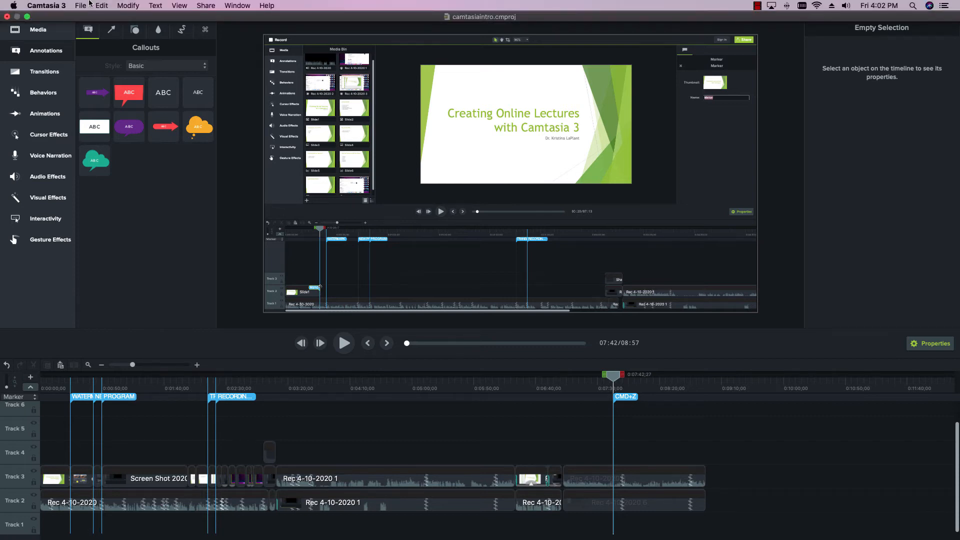
pyautogui.click(206, 6)
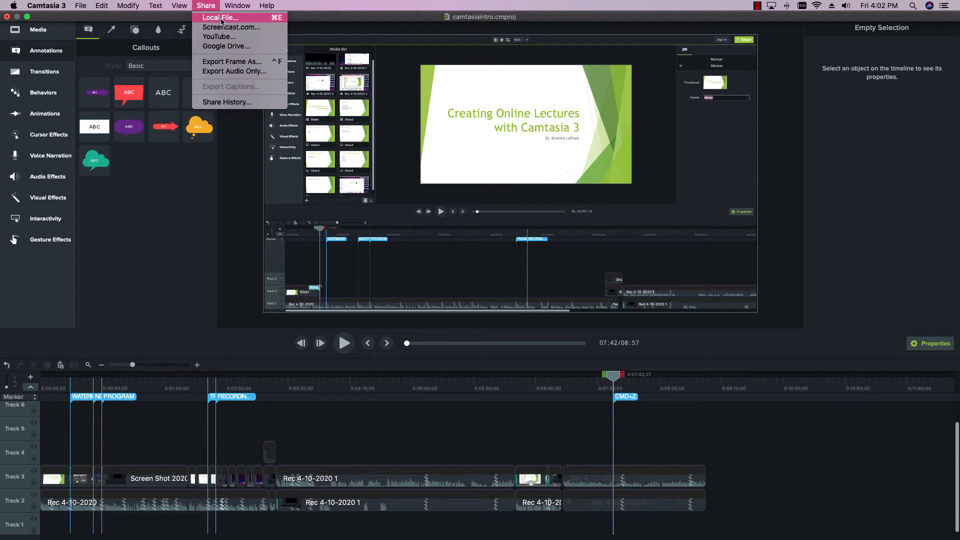
pyautogui.click(175, 437)
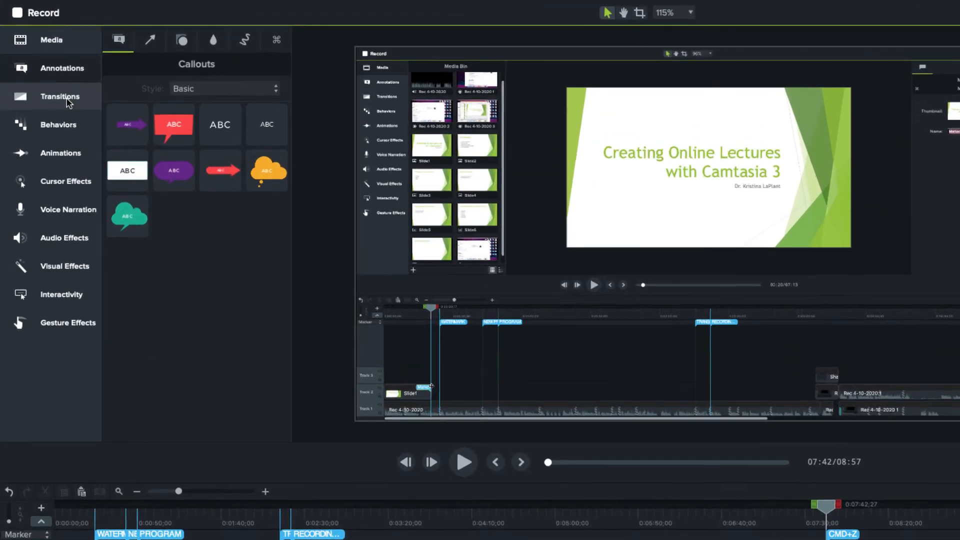
pyautogui.click(50, 73)
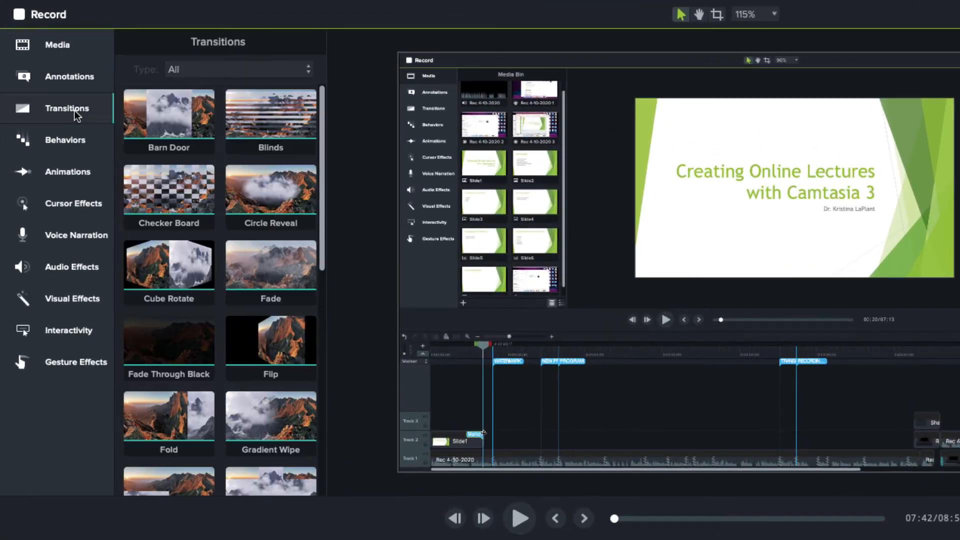
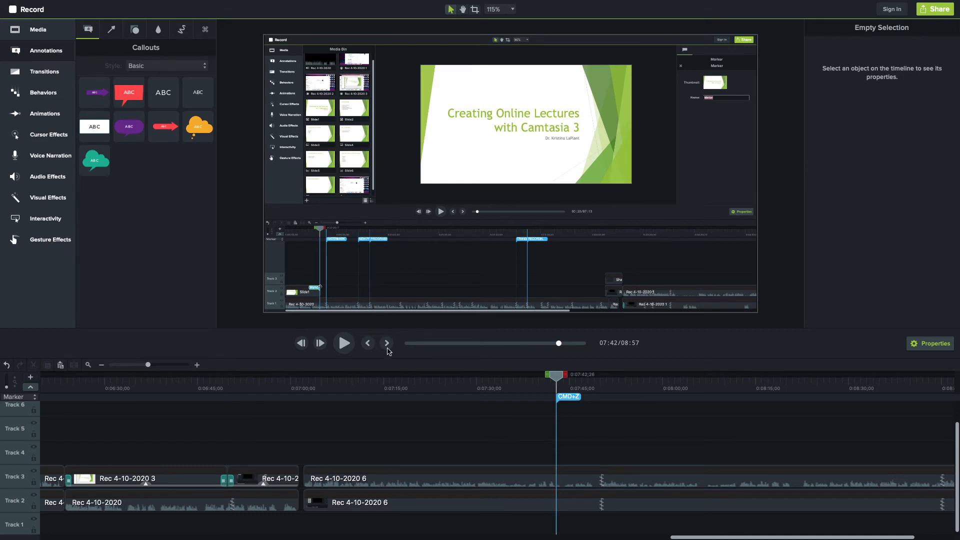
# Enlarge the preview area and add the red speech-bubble callout to Track 4 at the CMD+Z marker.
pyautogui.moveTo(402, 359); pyautogui.dragTo(405, 396)
pyautogui.click(125, 95)
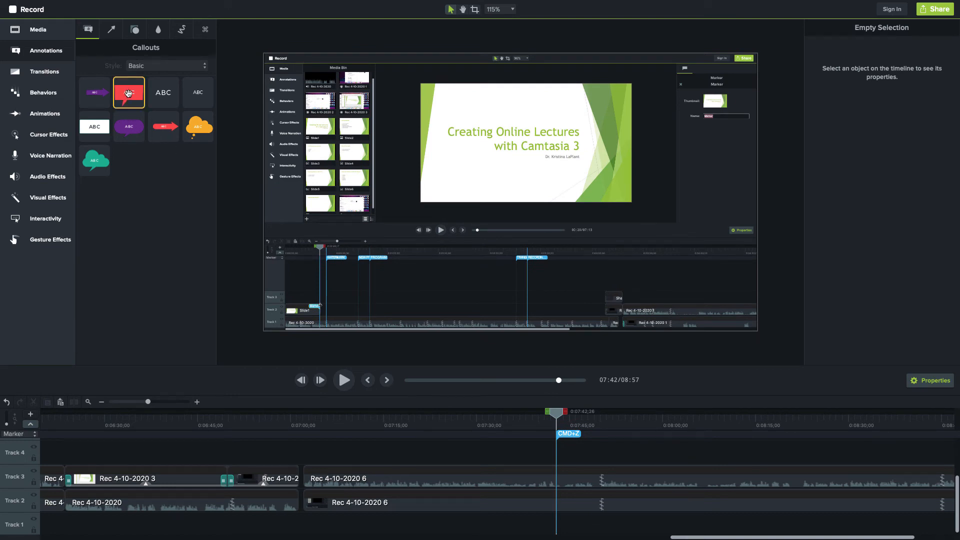
pyautogui.moveTo(129, 93); pyautogui.dragTo(552, 457)
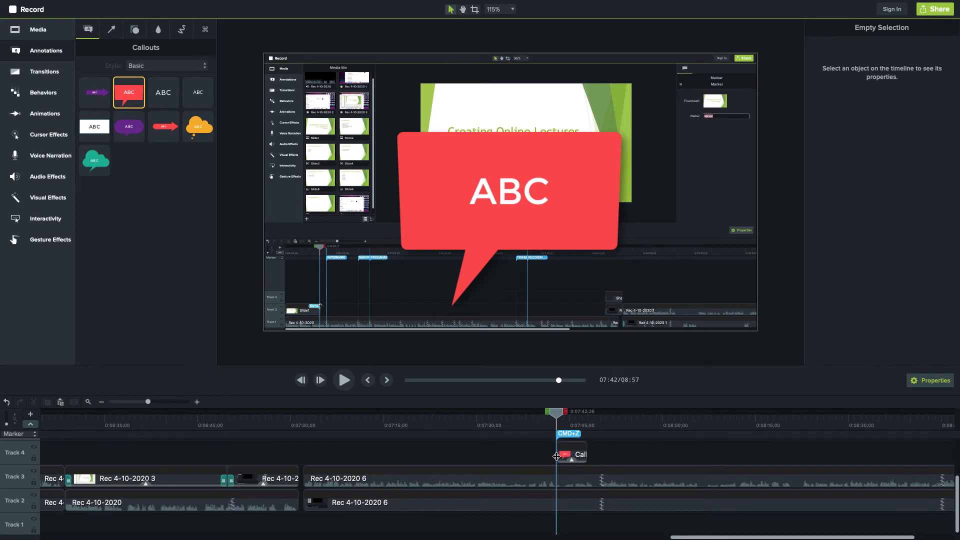
# Replace the speech bubble's placeholder text with "press cmd+z to undo".
pyautogui.doubleClick(506, 201)
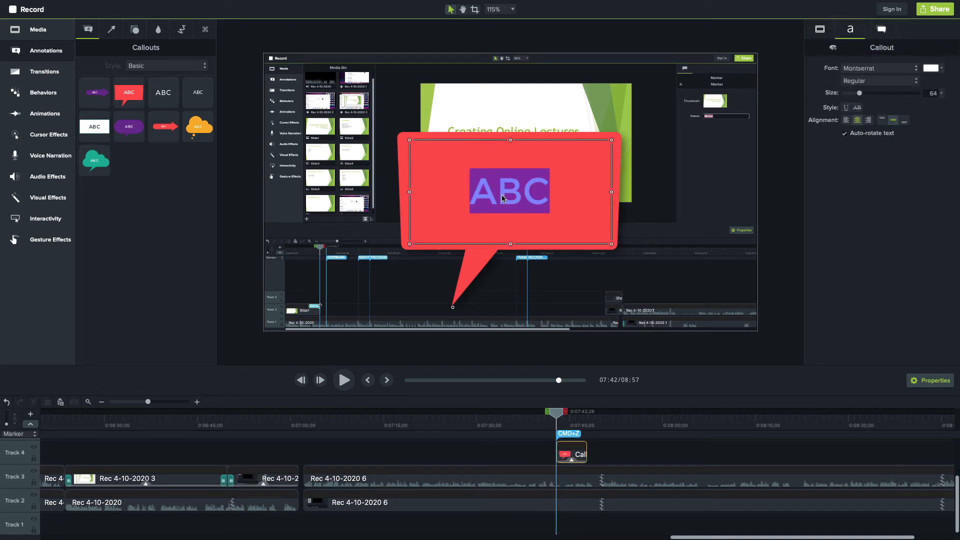
pyautogui.write('cmd+z')
pyautogui.press('super+Left')
pyautogui.write('pr')
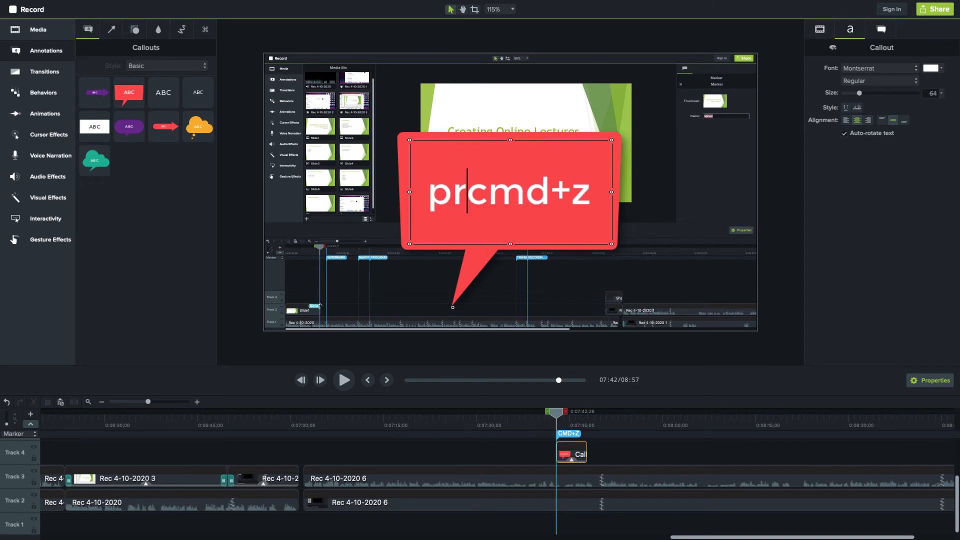
pyautogui.write('ess')
pyautogui.press('super+Right')
pyautogui.write('to undo')
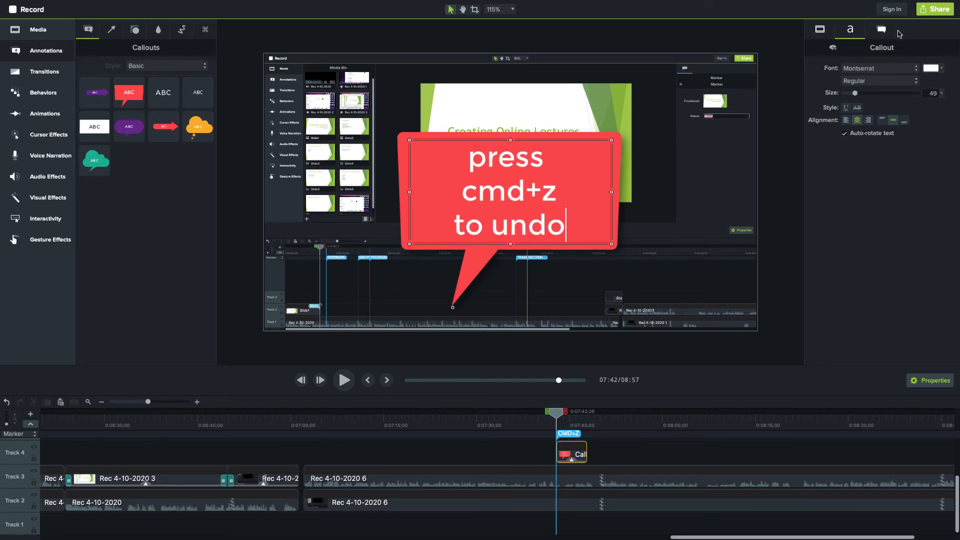
# Change the speech bubble's fill to a darker green, about RGB 7, 166, 7.
pyautogui.click(882, 29)
pyautogui.click(944, 88)
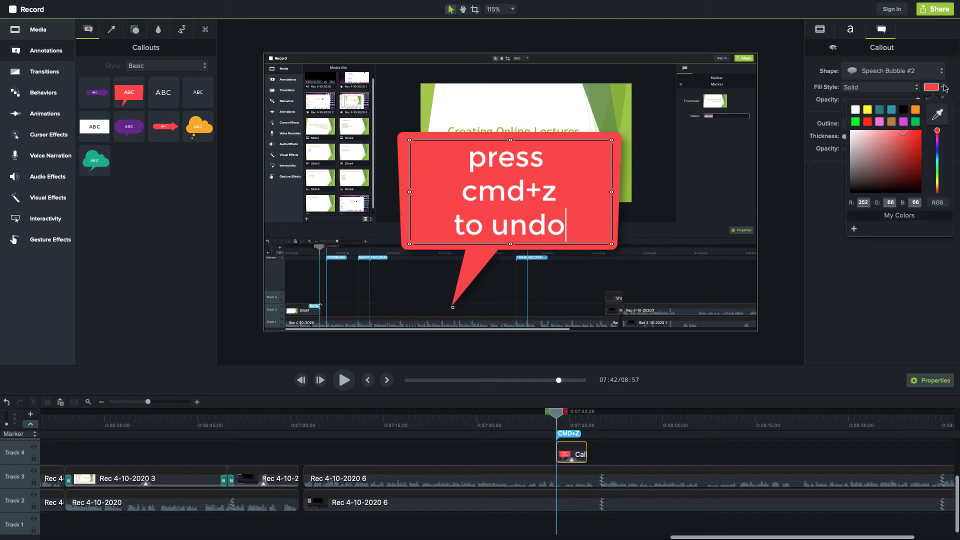
pyautogui.click(860, 118)
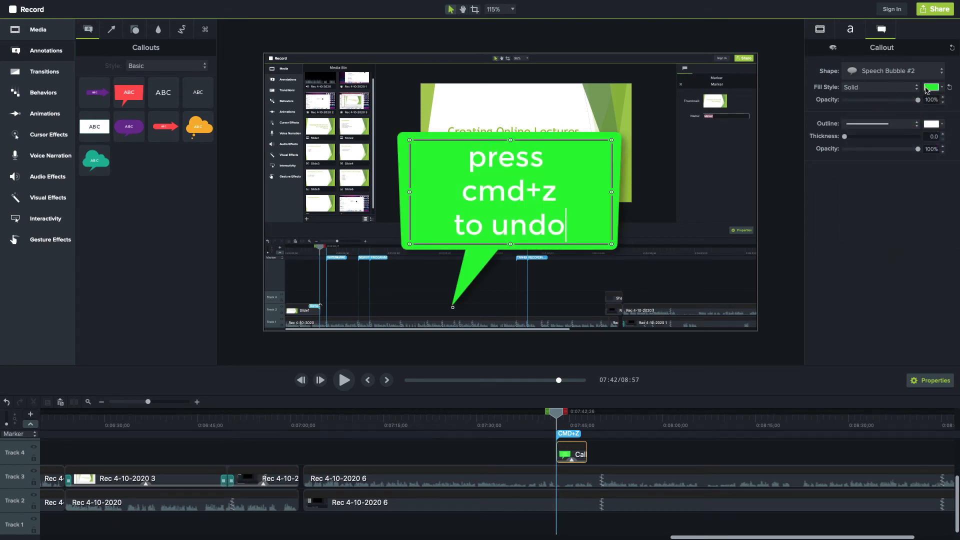
pyautogui.click(942, 89)
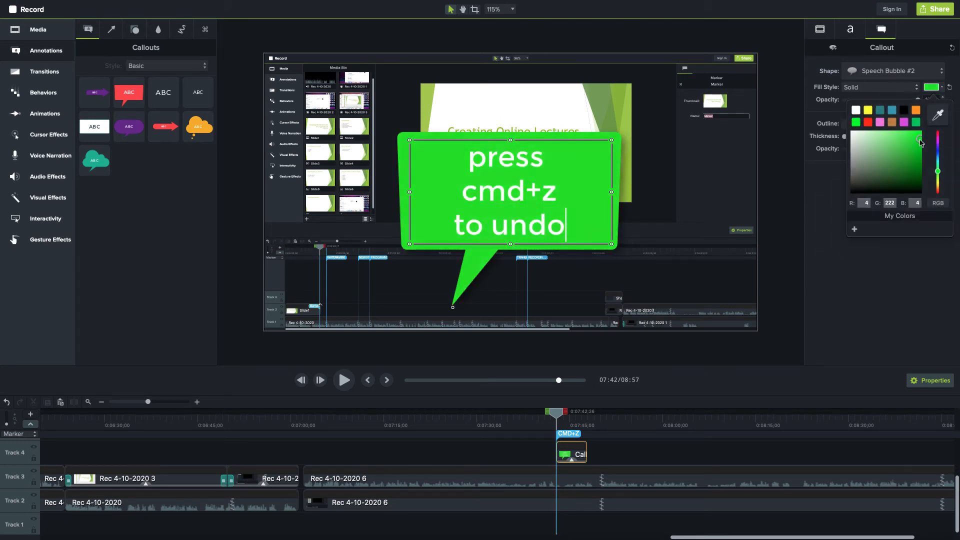
pyautogui.moveTo(921, 140); pyautogui.dragTo(919, 153)
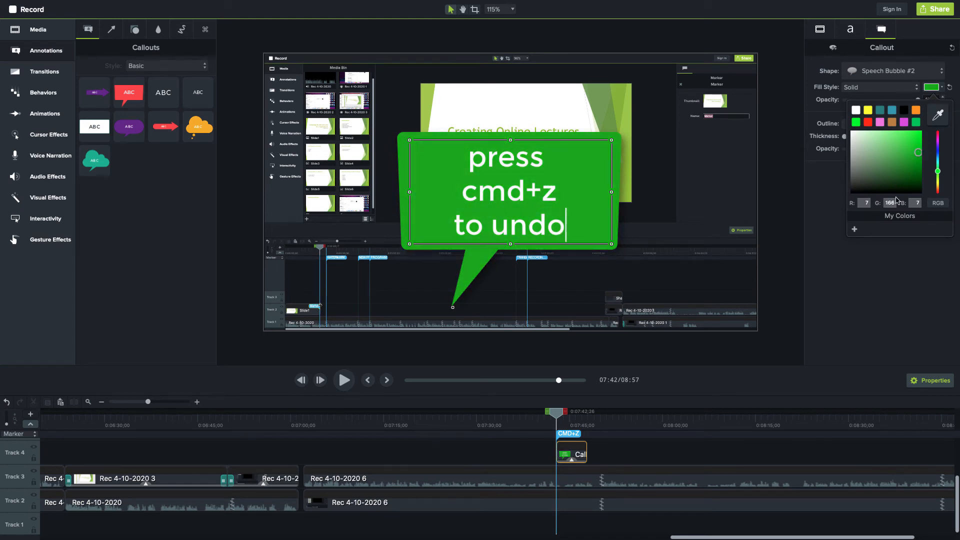
# Shrink the speech bubble, point its tail at the end of the Slide1 clip in the recording, and preview it in playback.
pyautogui.click(608, 148)
pyautogui.moveTo(610, 141); pyautogui.dragTo(571, 174)
pyautogui.moveTo(452, 306); pyautogui.dragTo(330, 306)
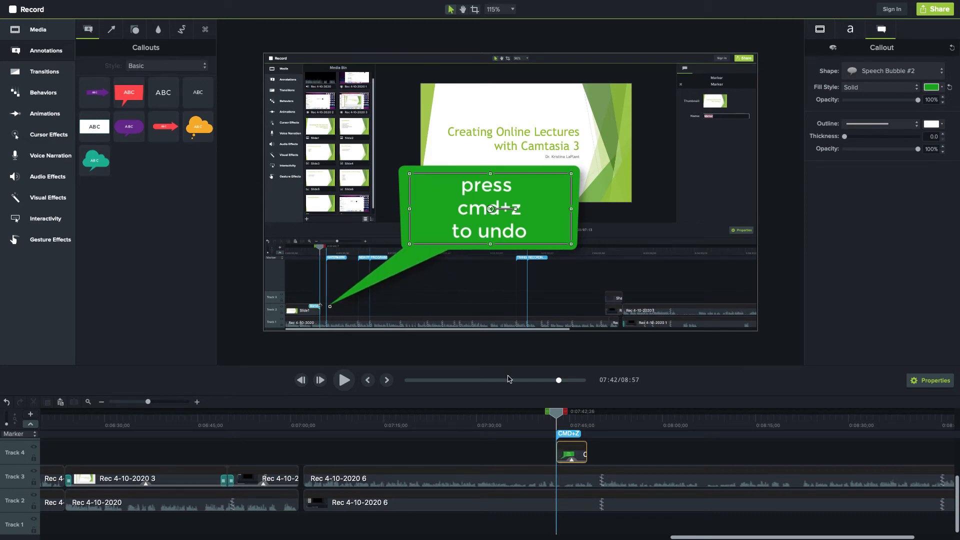
pyautogui.click(543, 425)
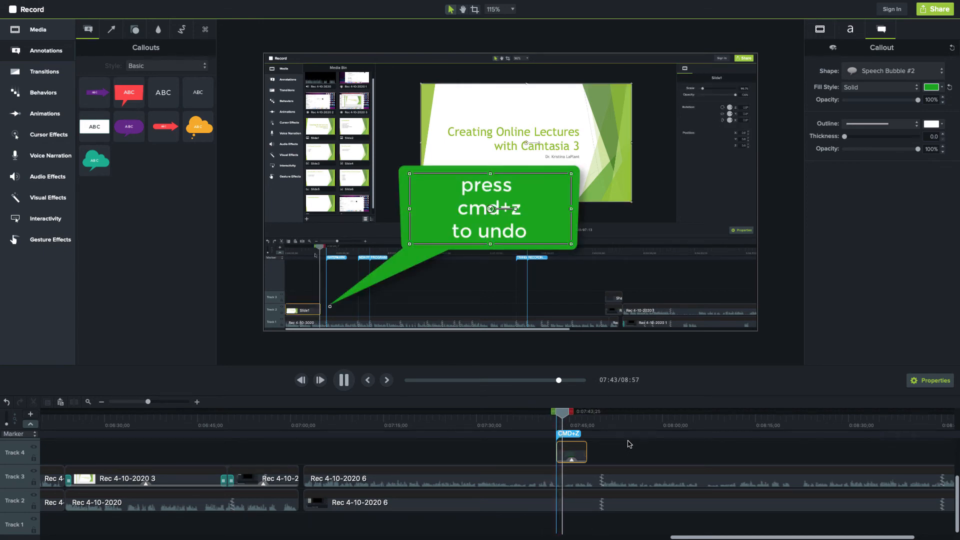
pyautogui.press('space')
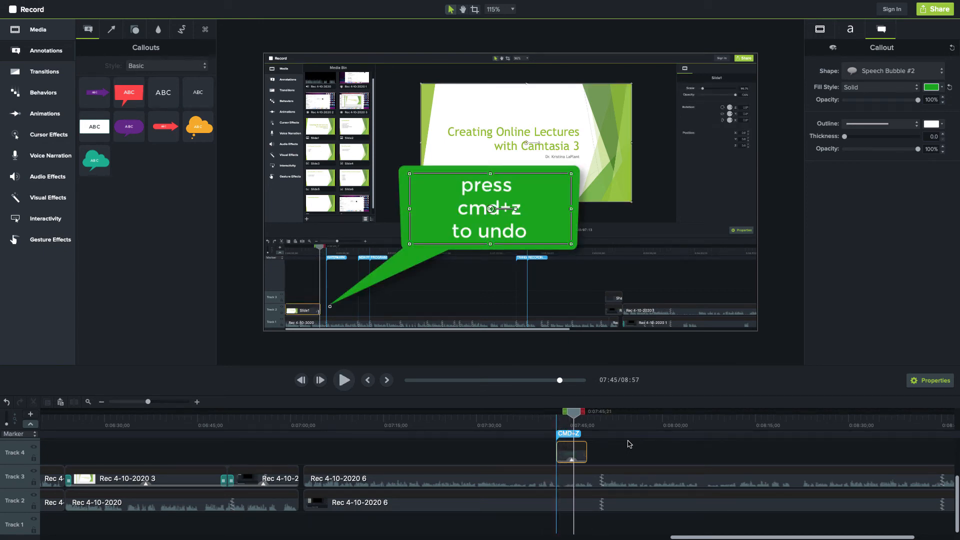
# Apply the Fade transition to both ends of the speech-bubble callout on Track 4 and preview it from just before the CMD+Z marker.
pyautogui.moveTo(578, 419); pyautogui.dragTo(549, 419)
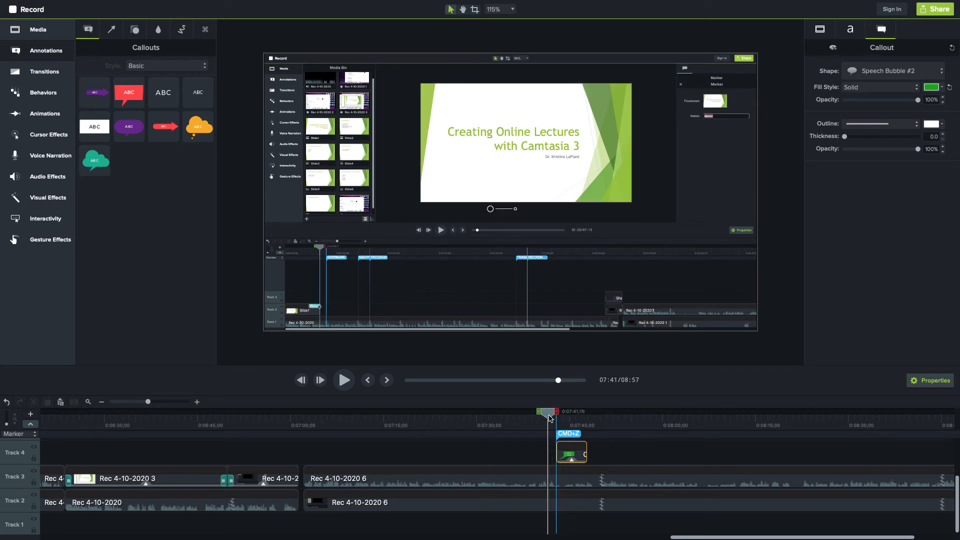
pyautogui.click(50, 75)
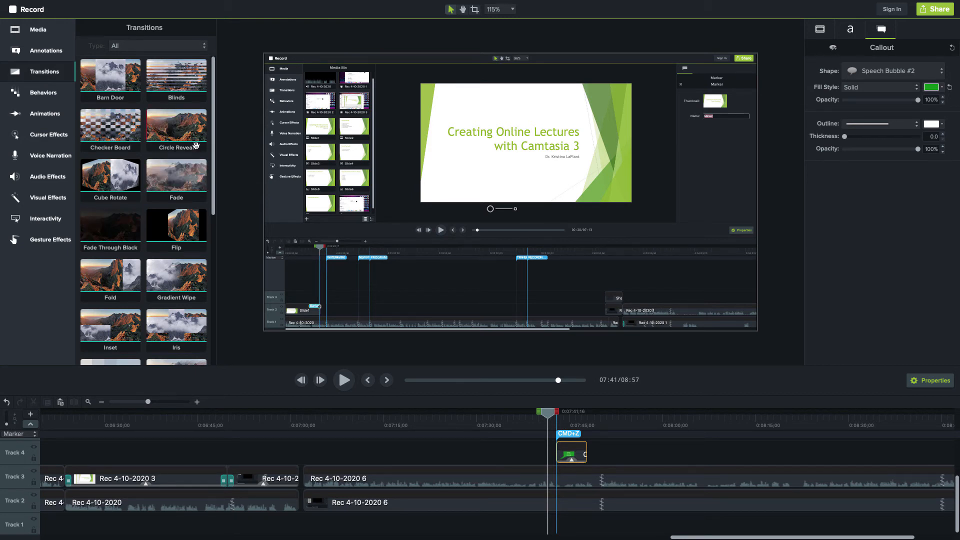
pyautogui.moveTo(191, 182); pyautogui.dragTo(572, 453)
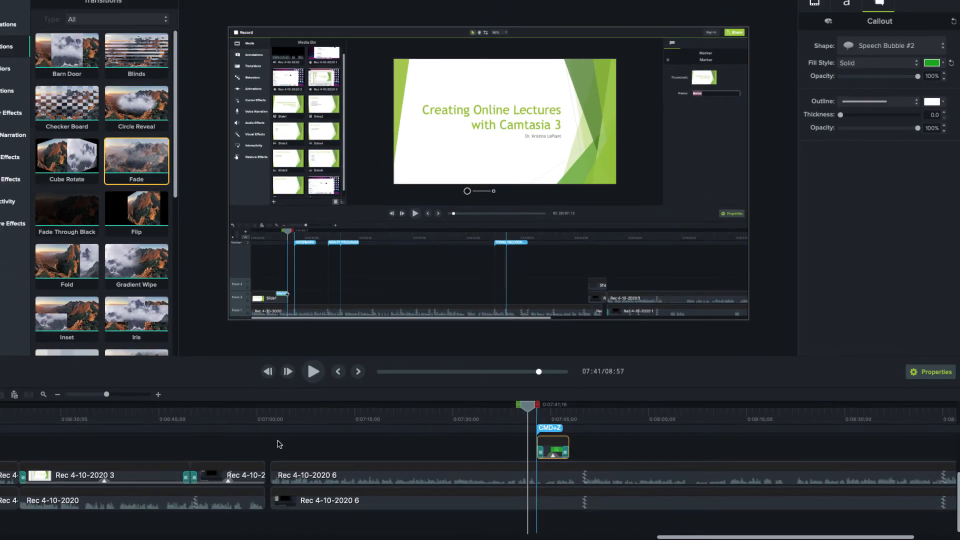
pyautogui.press('space')
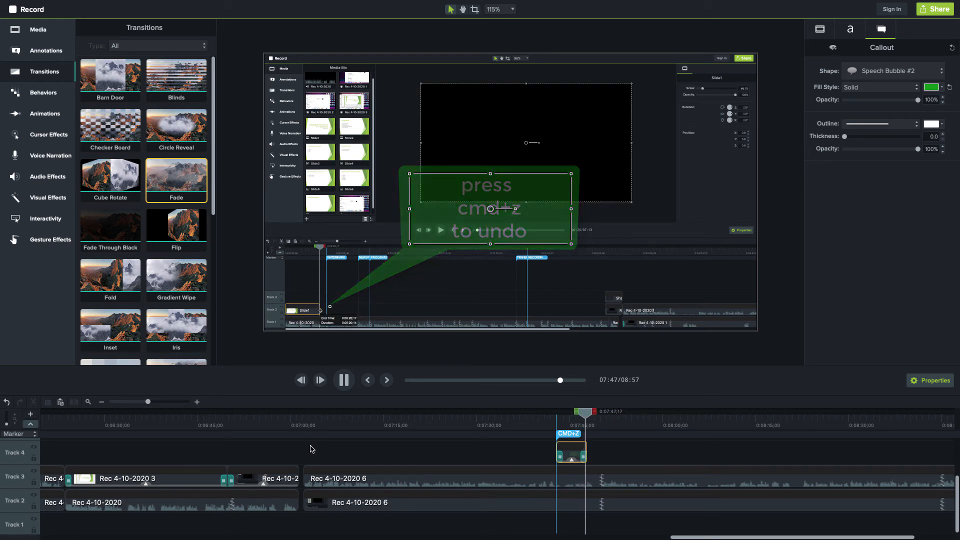
pyautogui.press('space')
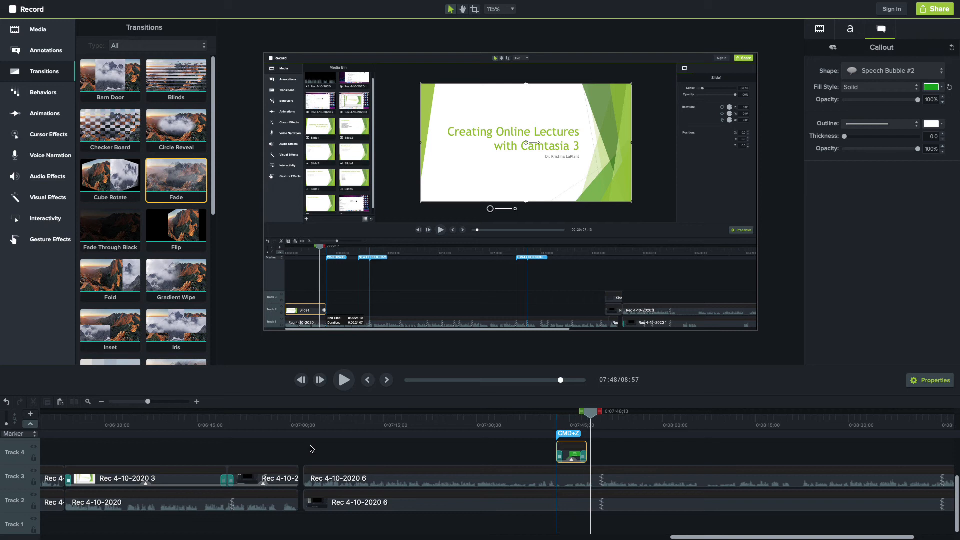
# Add a plain text callout to Track 3 right after the last recording clip.
pyautogui.moveTo(721, 538); pyautogui.dragTo(615, 539)
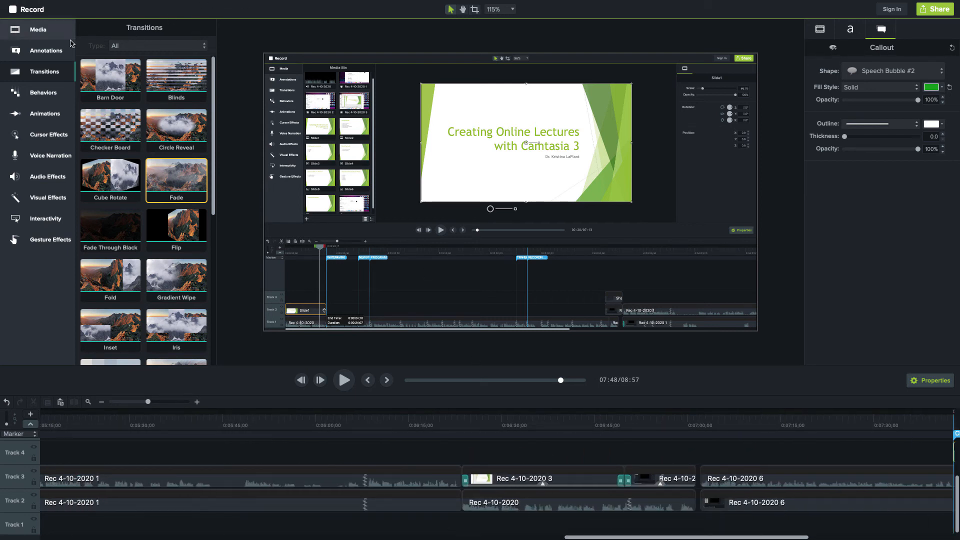
pyautogui.click(46, 50)
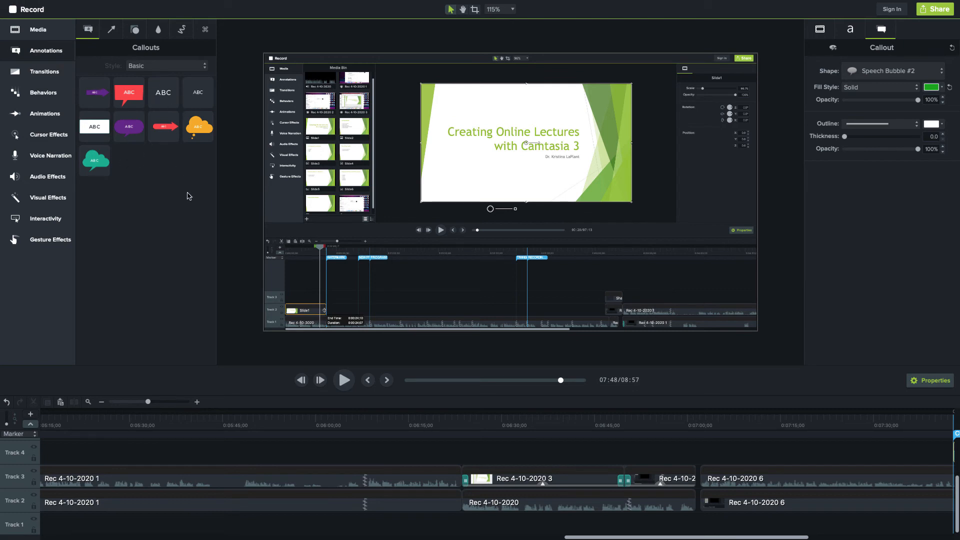
pyautogui.moveTo(634, 537); pyautogui.dragTo(855, 528)
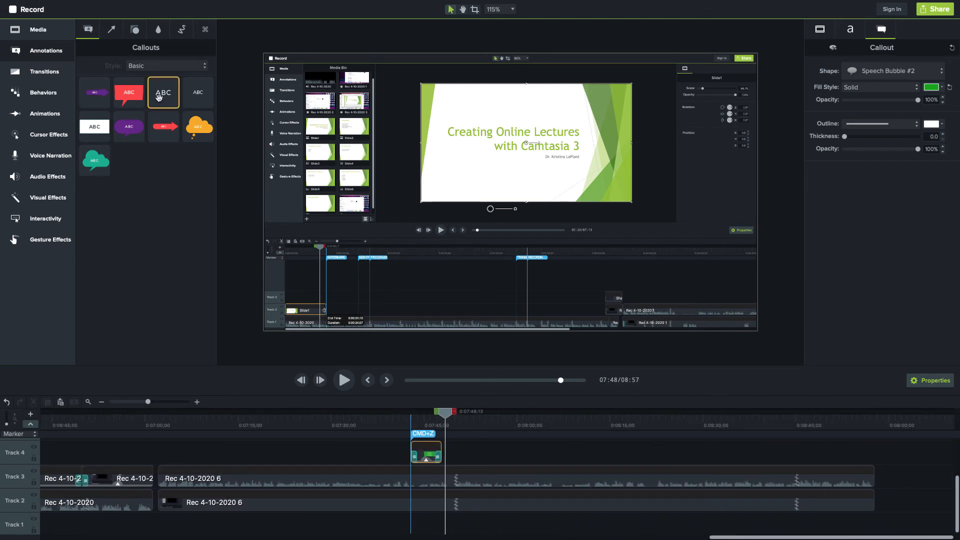
pyautogui.moveTo(165, 94); pyautogui.dragTo(885, 476)
# Extend the text callout at the end of Track 3 to about 09:12 and remove the stray marker from it.
pyautogui.click(904, 471)
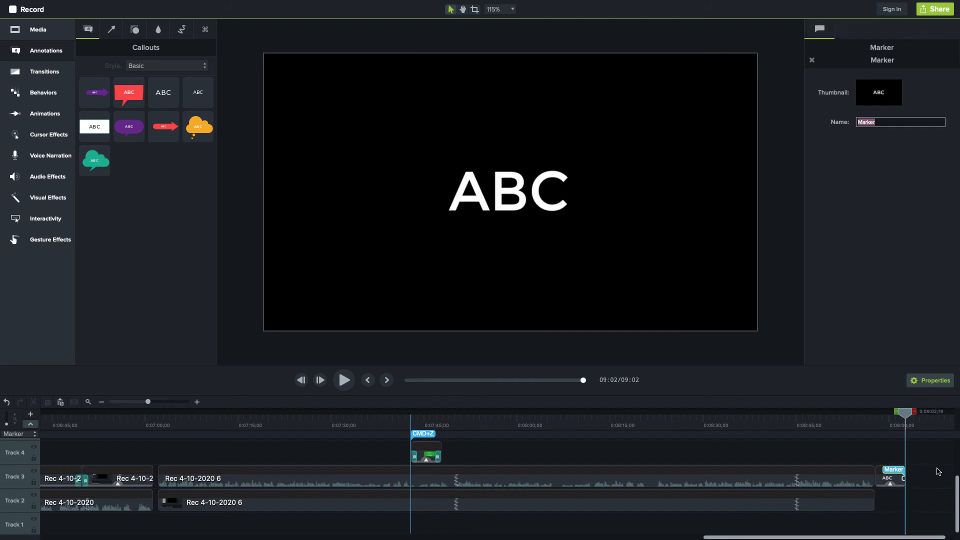
pyautogui.click(902, 472)
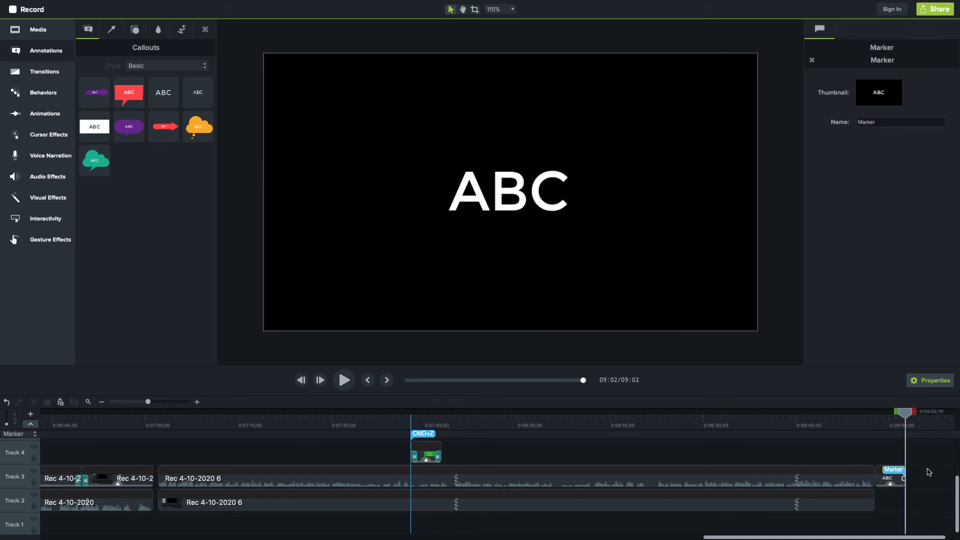
pyautogui.hscroll(2, 904, 458)
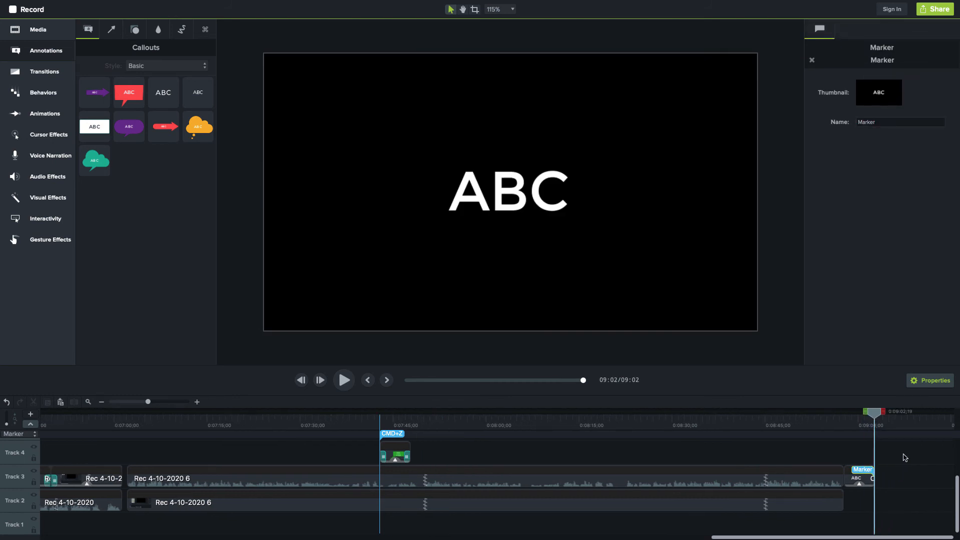
pyautogui.press('super+z')
pyautogui.moveTo(875, 479); pyautogui.dragTo(934, 479)
pyautogui.click(883, 473)
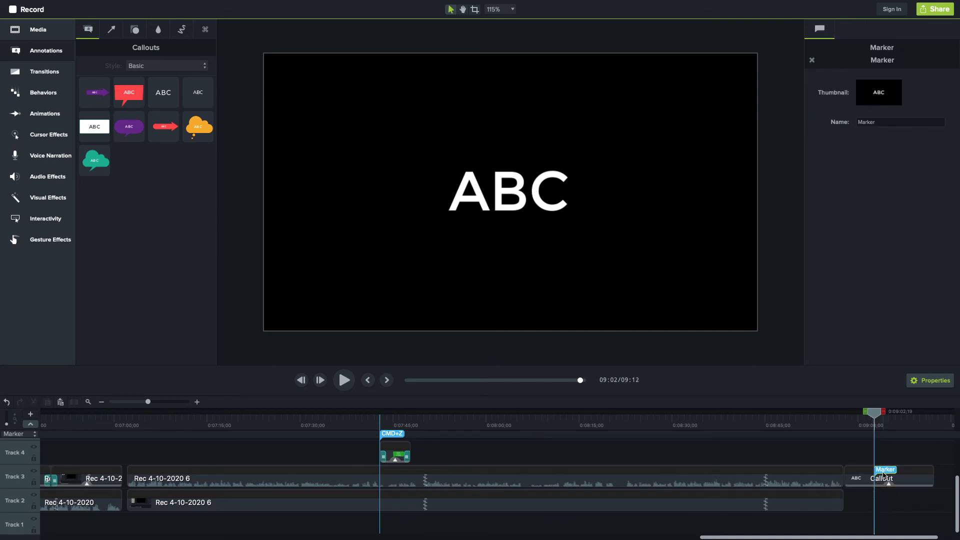
pyautogui.click(881, 479)
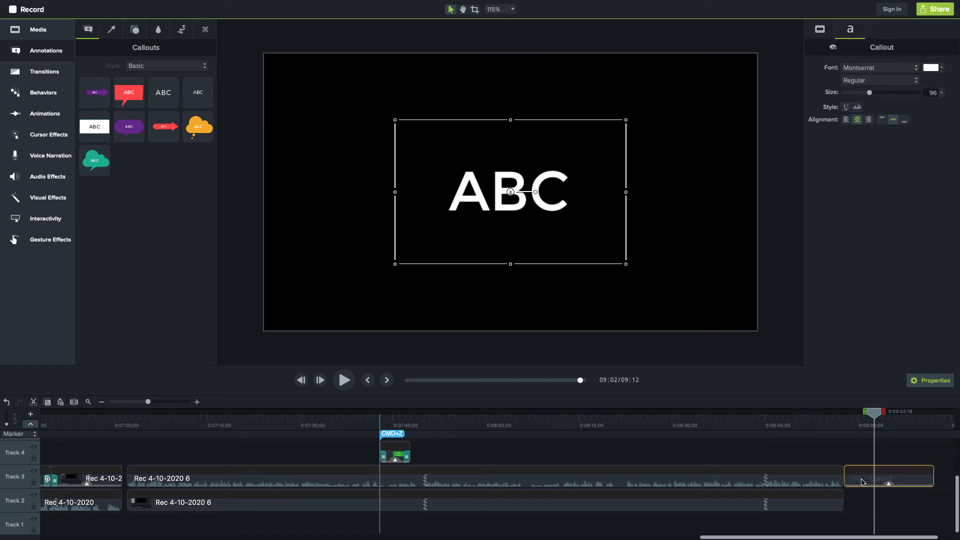
# Set the closing callout's text to "thanks for watching!" and widen its text box to the full canvas width.
pyautogui.doubleClick(511, 195)
pyautogui.write('th')
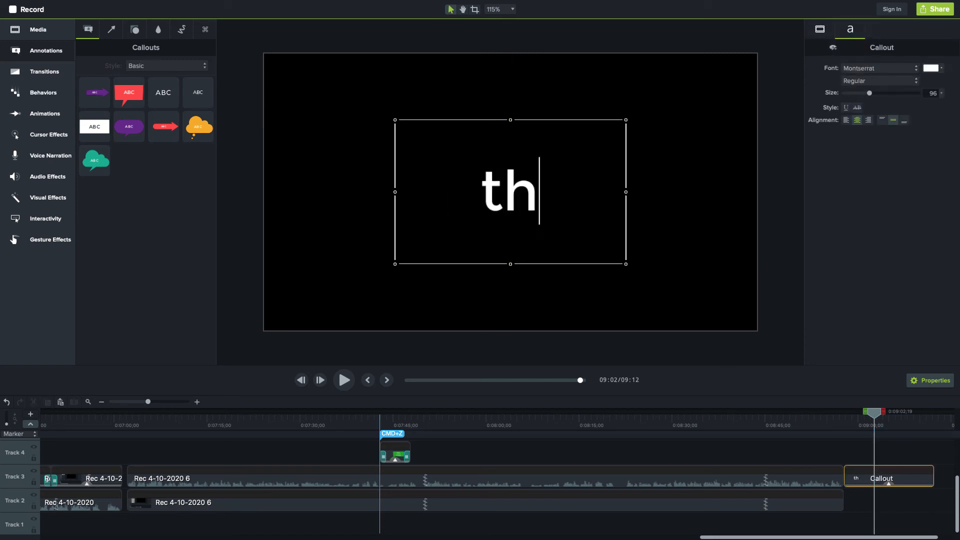
pyautogui.write('anks for watching!')
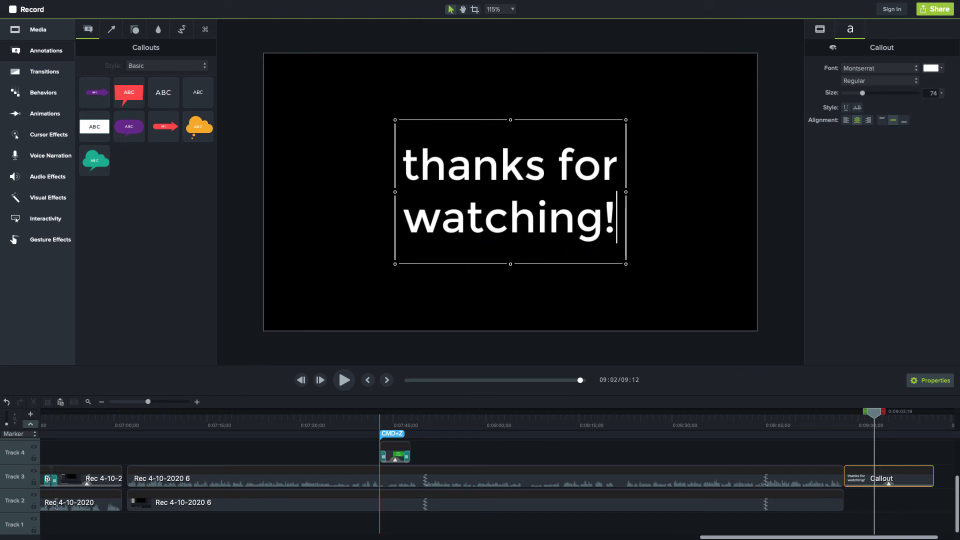
pyautogui.moveTo(395, 193); pyautogui.dragTo(265, 196)
pyautogui.moveTo(628, 192); pyautogui.dragTo(757, 193)
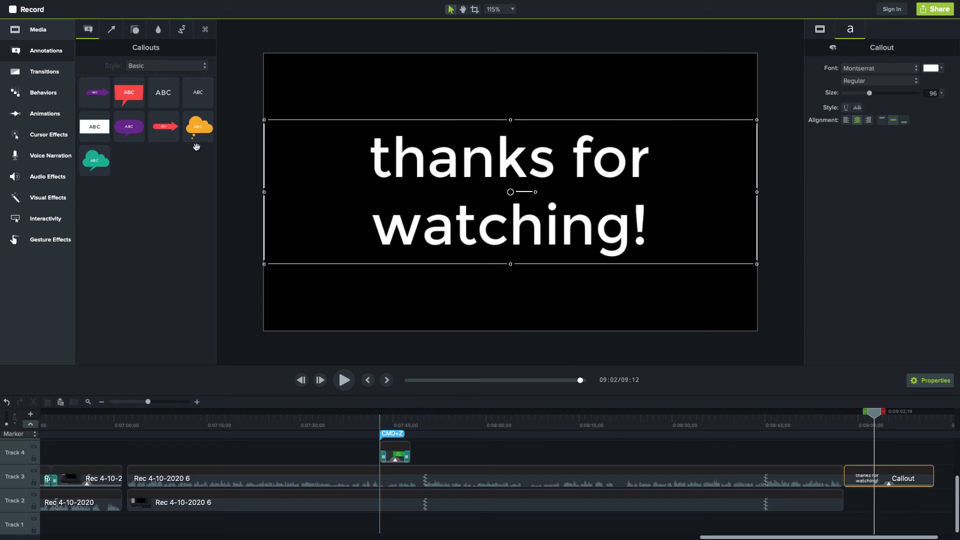
# Apply the Jump & Fall behavior to the "thanks for watching!" callout on Track 3.
pyautogui.click(48, 96)
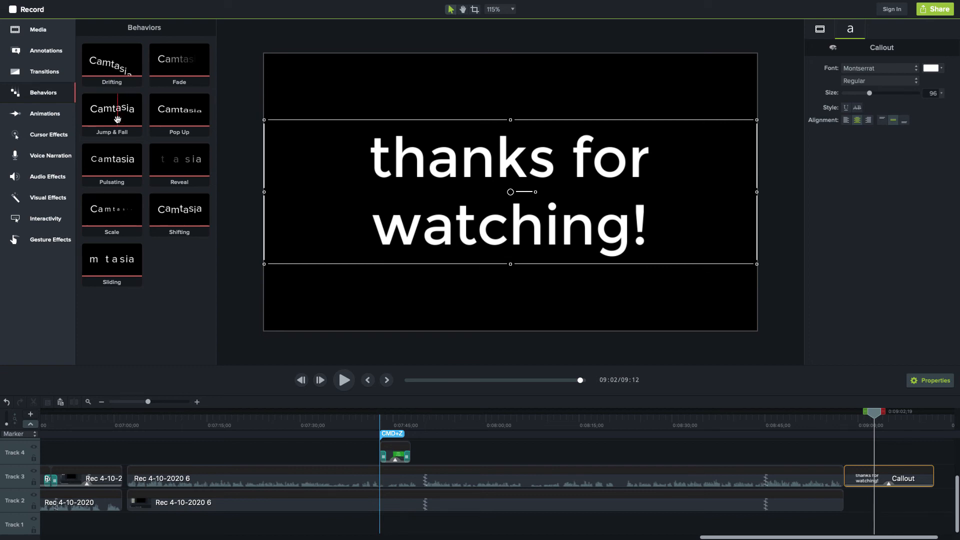
pyautogui.moveTo(118, 119); pyautogui.dragTo(898, 470)
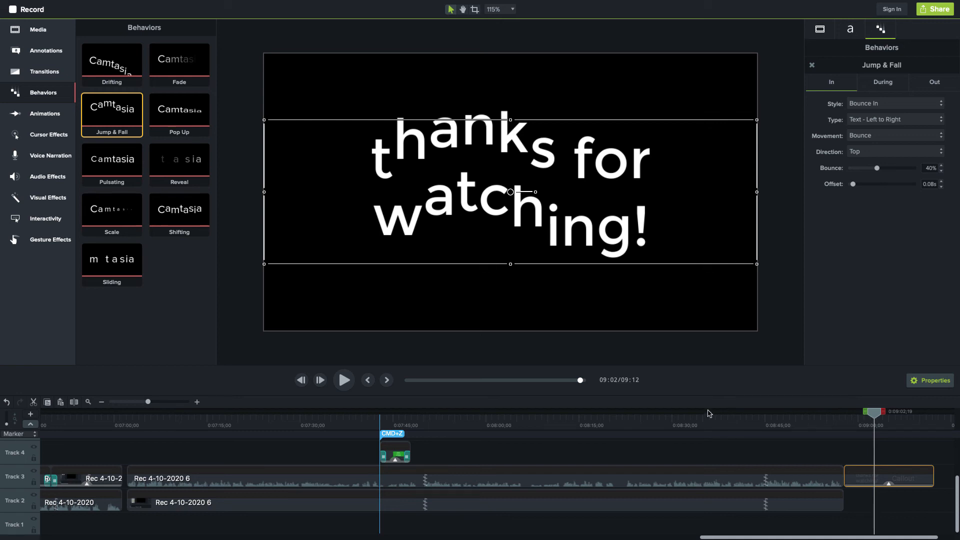
# Shorten the "thanks for watching!" callout on Track 3 to end at about 09:03 and play back its animation.
pyautogui.scroll(-5, 444, 278)
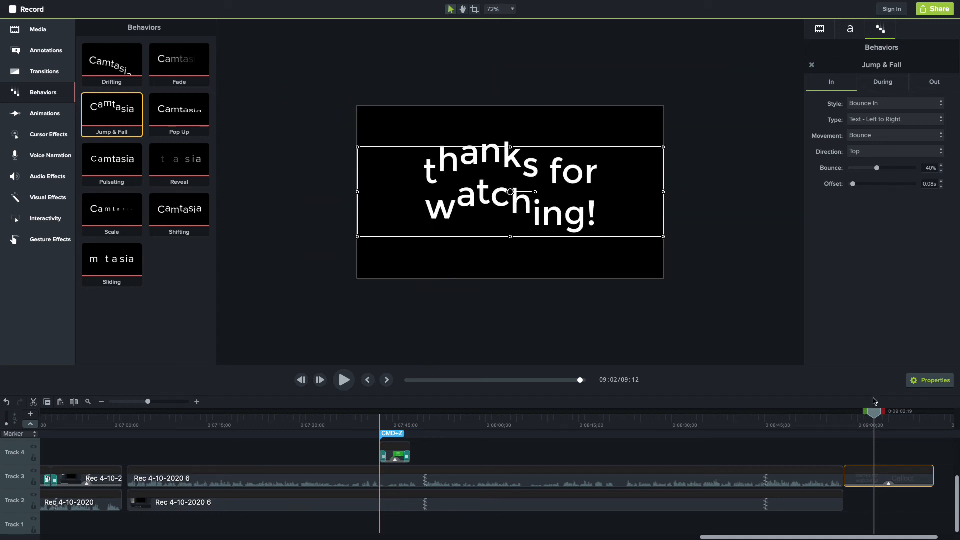
pyautogui.click(836, 422)
pyautogui.press('space')
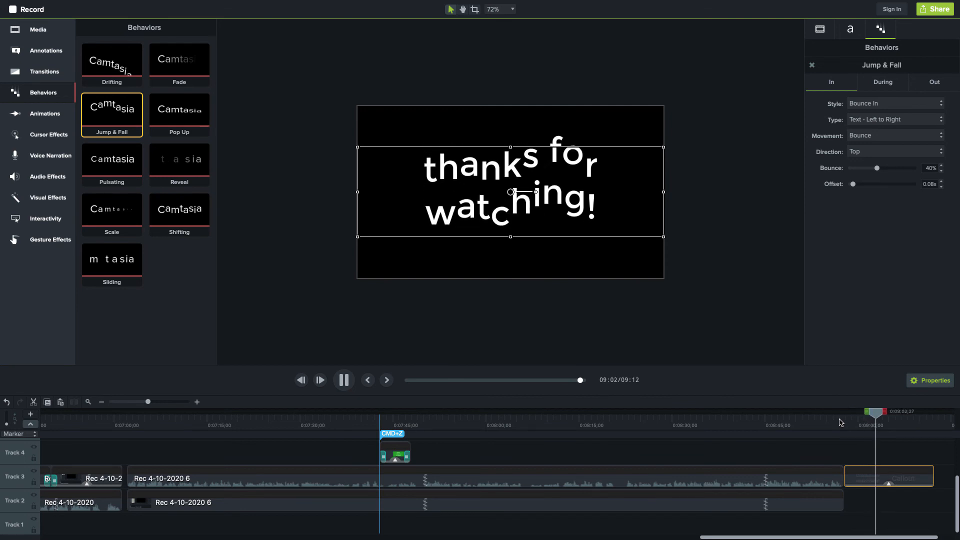
pyautogui.press('space')
pyautogui.moveTo(915, 479); pyautogui.dragTo(881, 476)
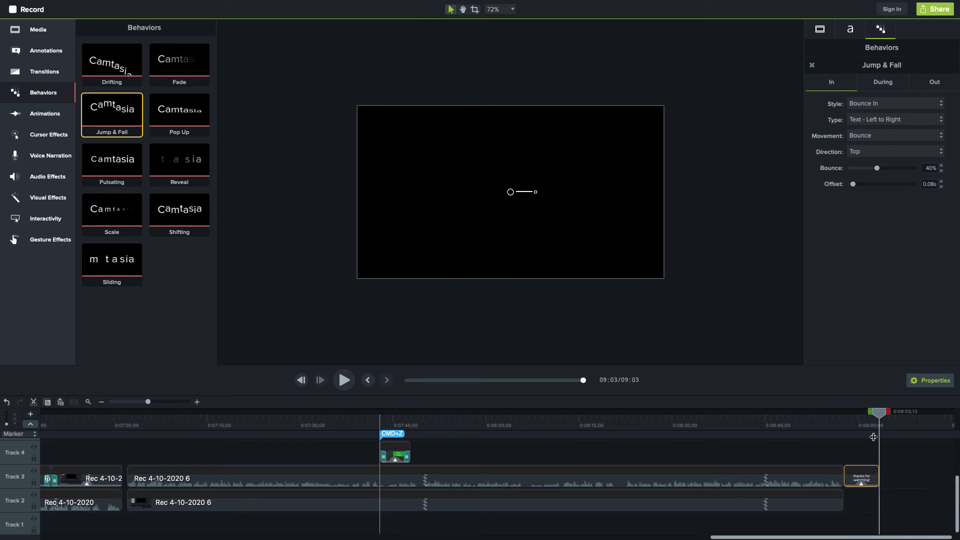
pyautogui.click(861, 420)
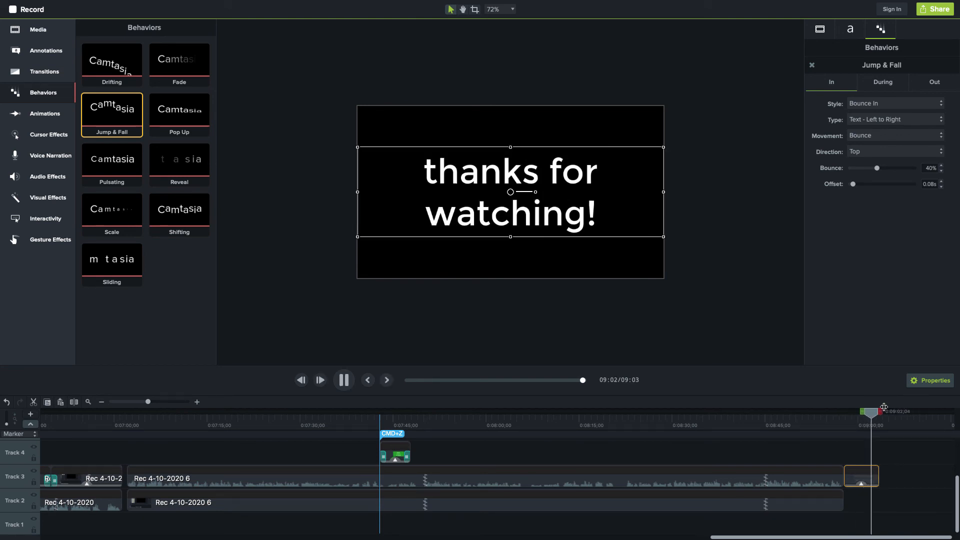
pyautogui.press('space')
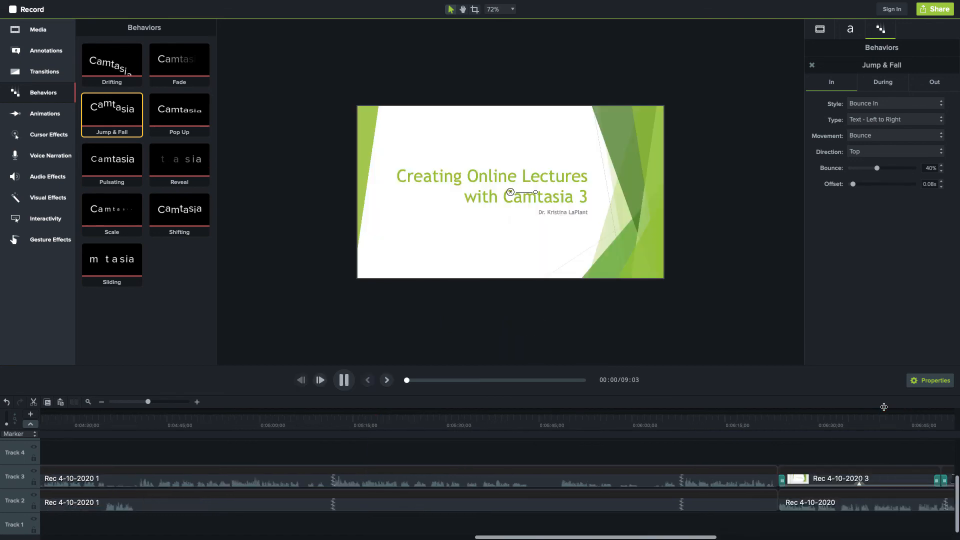
pyautogui.press('space')
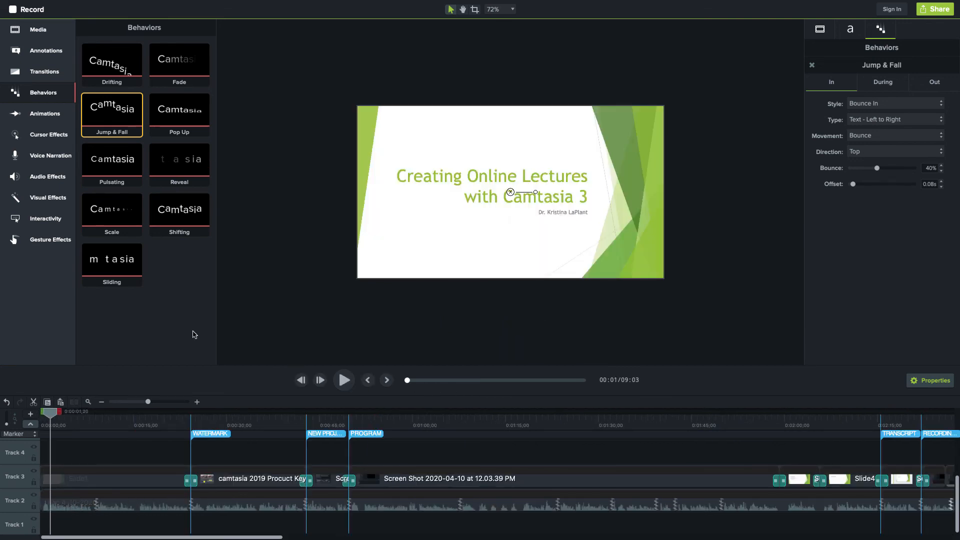
# Add a Scale Up animation at about 00:45 to the Track 3 screenshot between the NEW PROJ... and PROGRAM markers.
pyautogui.click(52, 119)
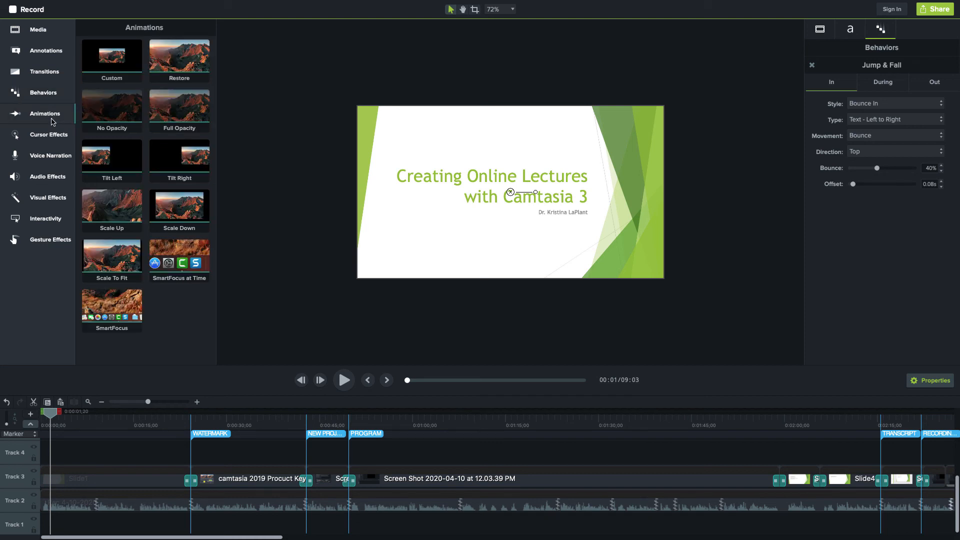
pyautogui.click(48, 117)
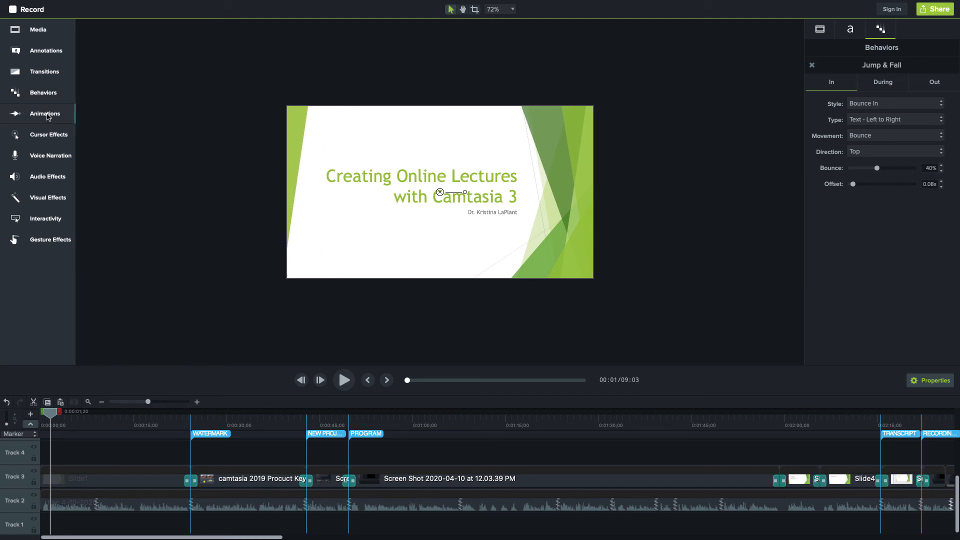
pyautogui.click(48, 117)
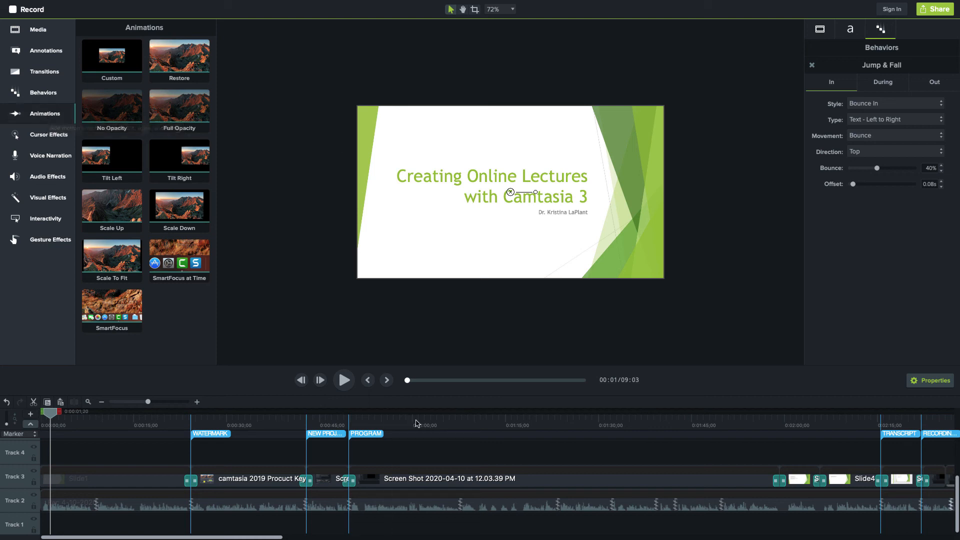
pyautogui.moveTo(402, 421); pyautogui.dragTo(325, 436)
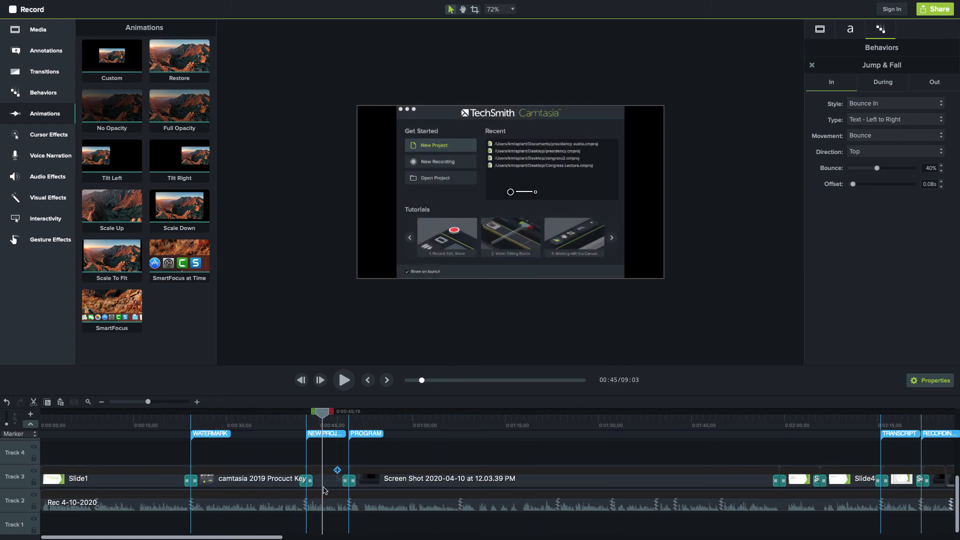
pyautogui.moveTo(193, 537)
pyautogui.mouseDown()
pyautogui.moveTo(203, 537)
pyautogui.moveTo(193, 537)
pyautogui.mouseUp()
pyautogui.moveTo(148, 403); pyautogui.dragTo(155, 402)
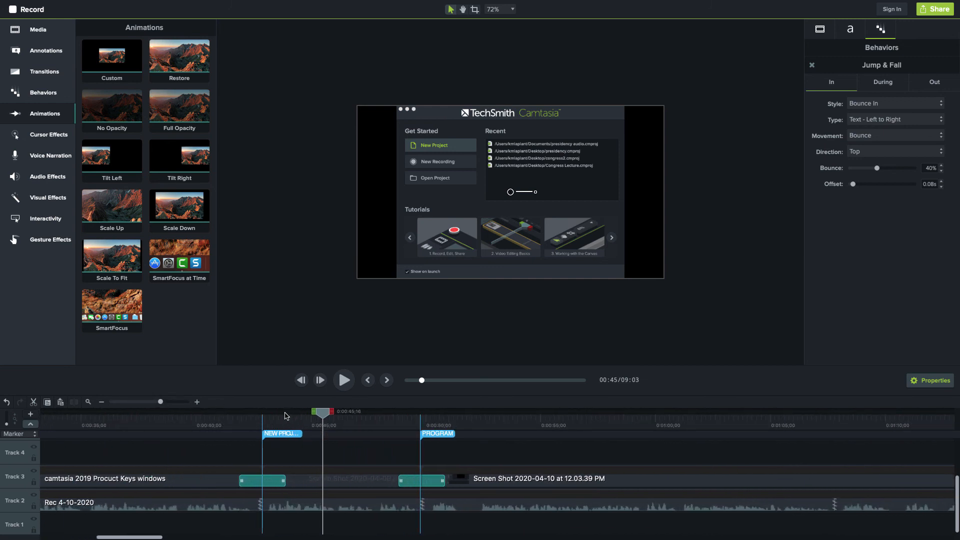
pyautogui.moveTo(286, 416); pyautogui.dragTo(317, 421)
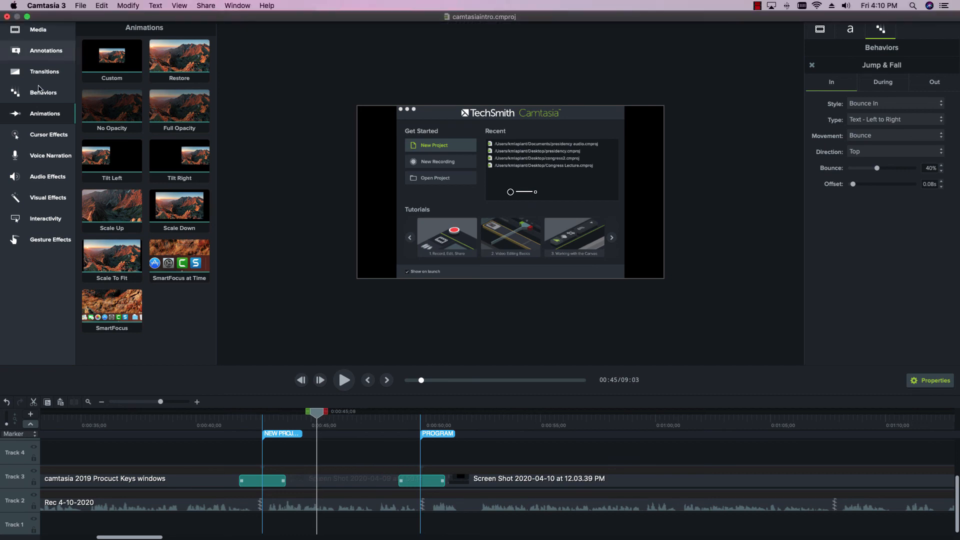
pyautogui.click(113, 210)
pyautogui.moveTo(113, 210); pyautogui.dragTo(335, 477)
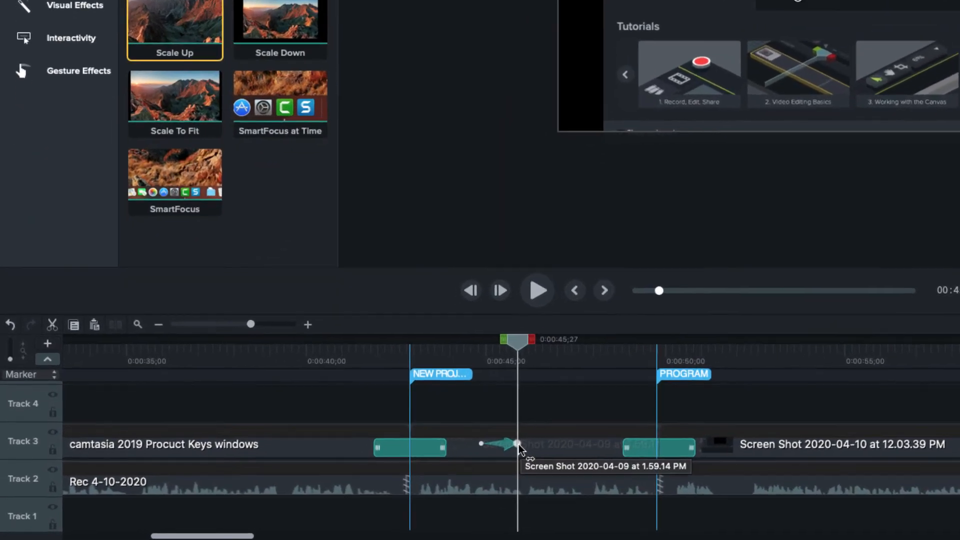
# Enlarge the screenshot at the end of its Scale Up animation to about 135% and play back the zoom from 00:44.
pyautogui.click(332, 479)
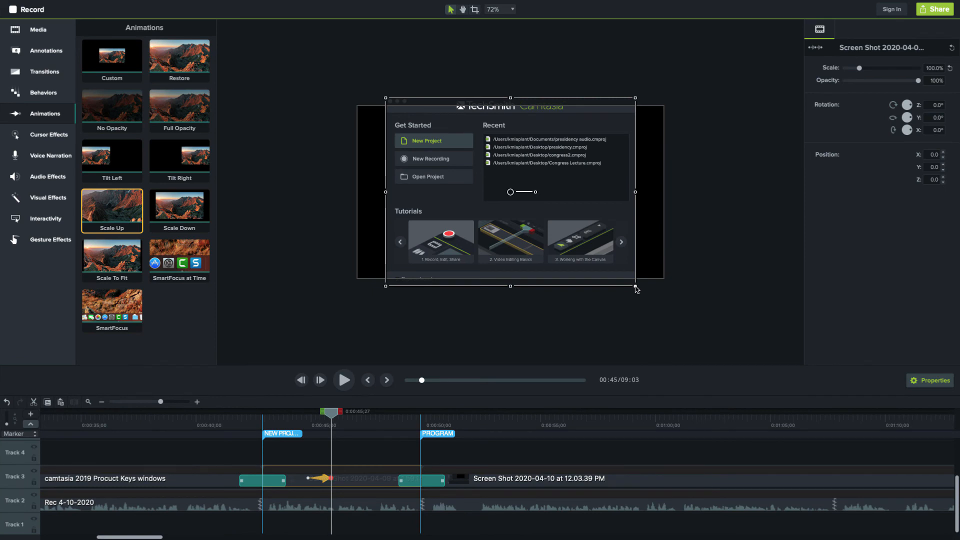
pyautogui.moveTo(633, 287); pyautogui.dragTo(725, 353)
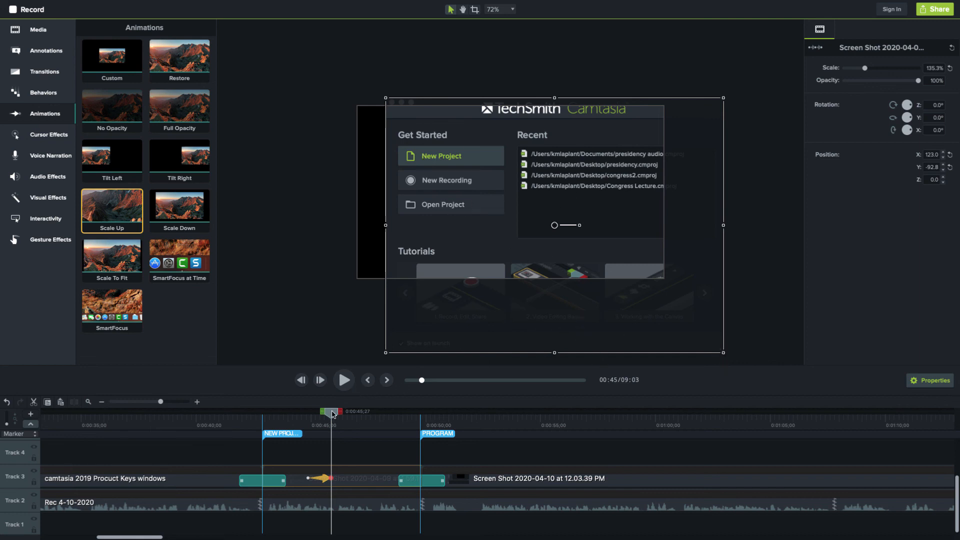
pyautogui.moveTo(333, 415); pyautogui.dragTo(305, 416)
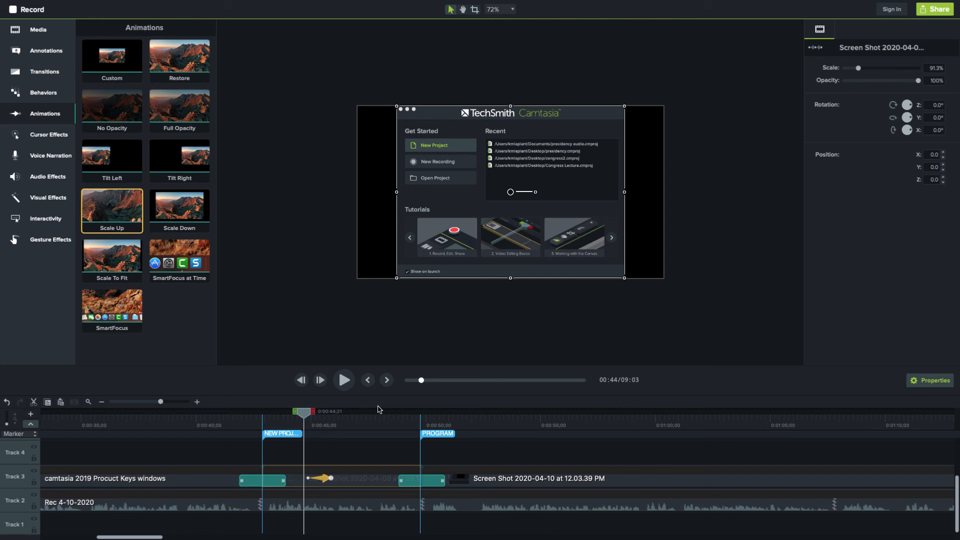
pyautogui.press('space')
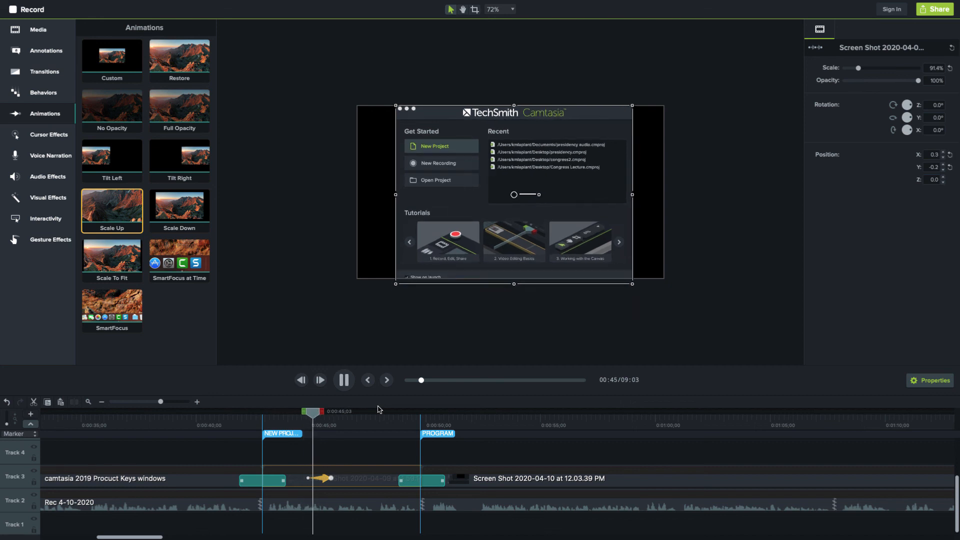
pyautogui.press('space')
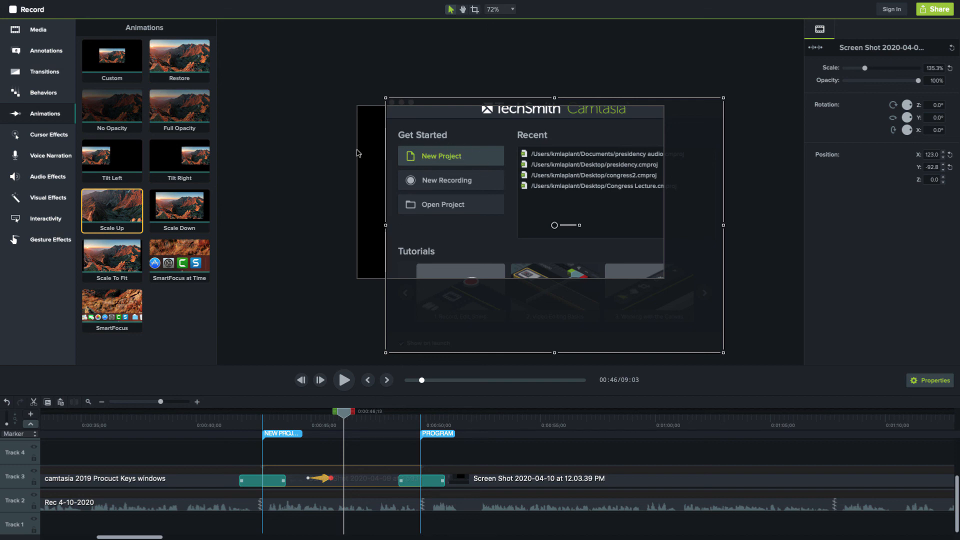
# Add an inverted Highlight annotation to Track 4 at about 00:46 and shorten it to end at about 00:48.
pyautogui.click(50, 56)
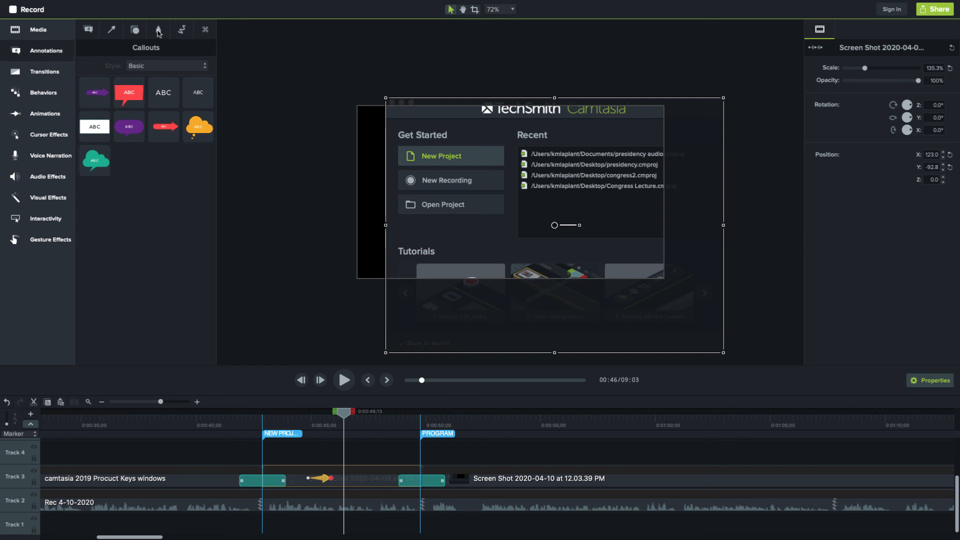
pyautogui.click(158, 30)
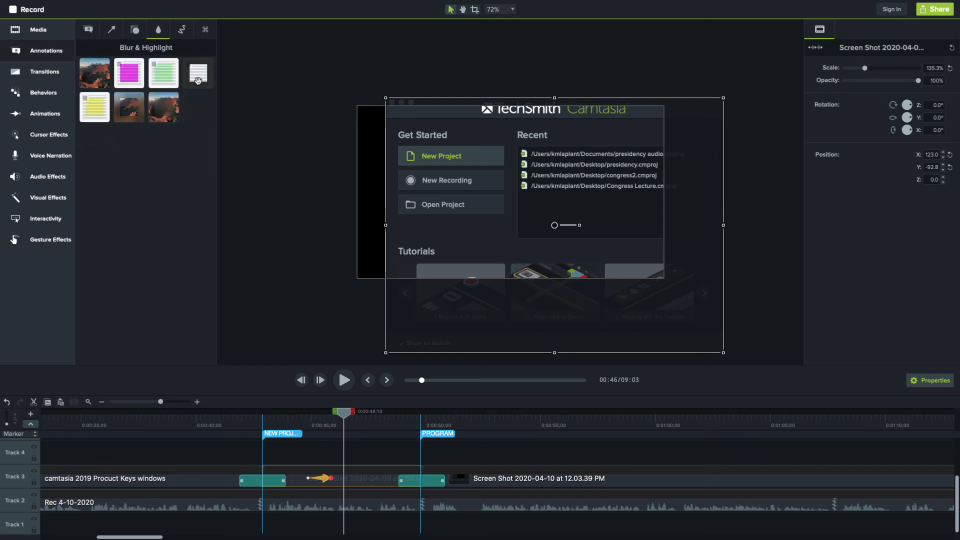
pyautogui.moveTo(198, 80); pyautogui.dragTo(348, 452)
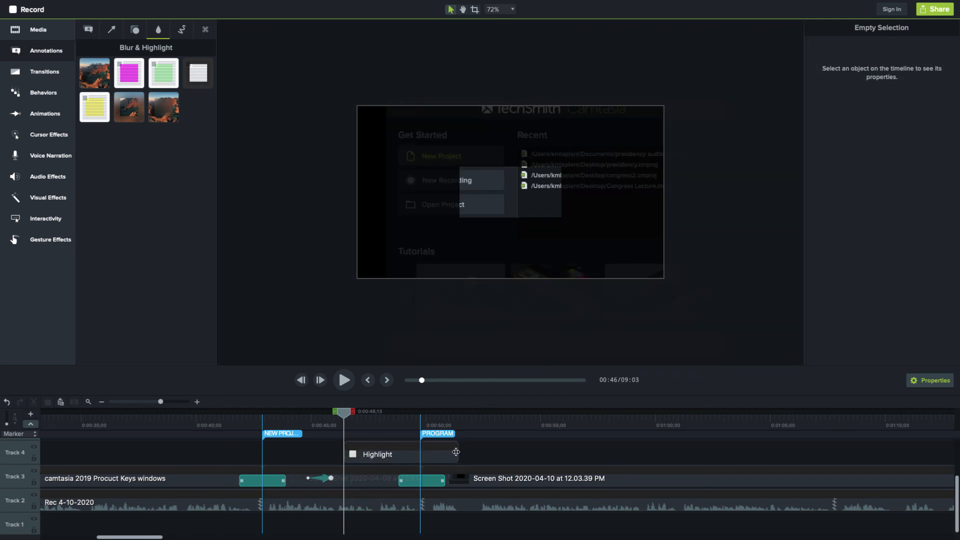
pyautogui.moveTo(457, 452); pyautogui.dragTo(398, 455)
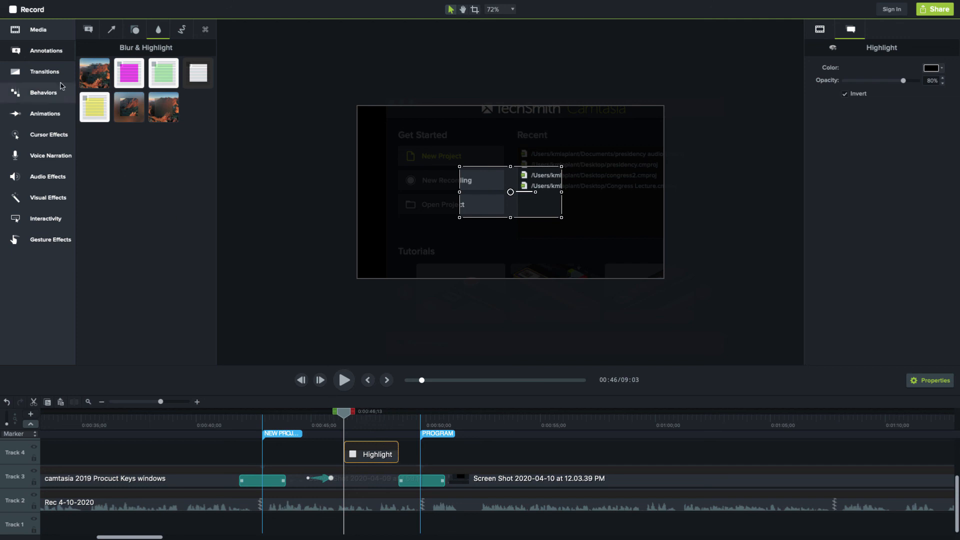
# Apply the Fade transition to both ends of the Highlight clip on Track 4 and hide the marker track.
pyautogui.click(49, 73)
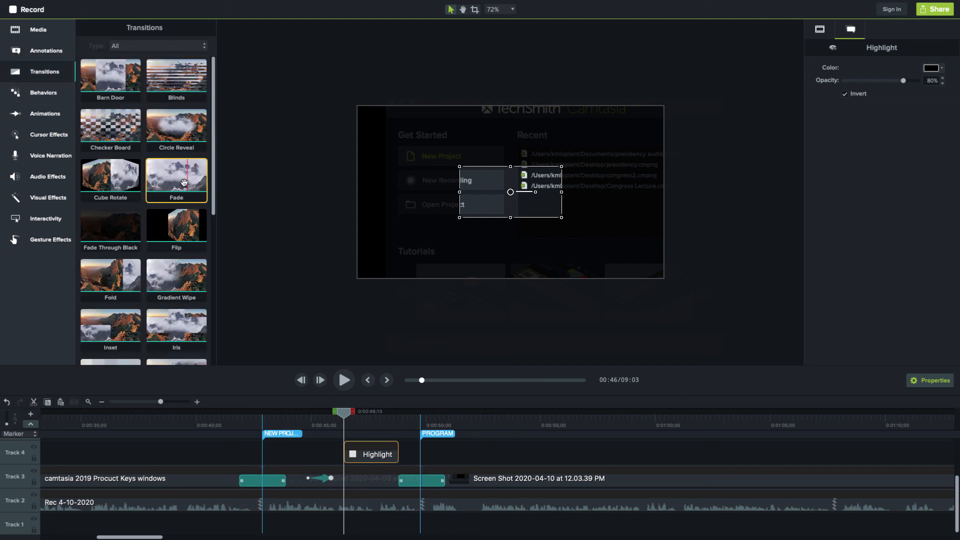
pyautogui.moveTo(180, 183); pyautogui.dragTo(376, 455)
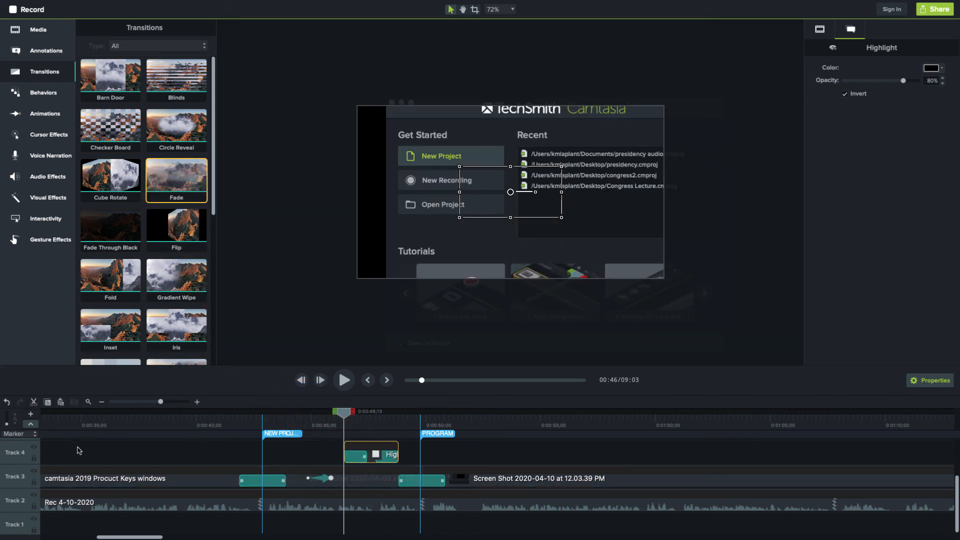
pyautogui.click(30, 423)
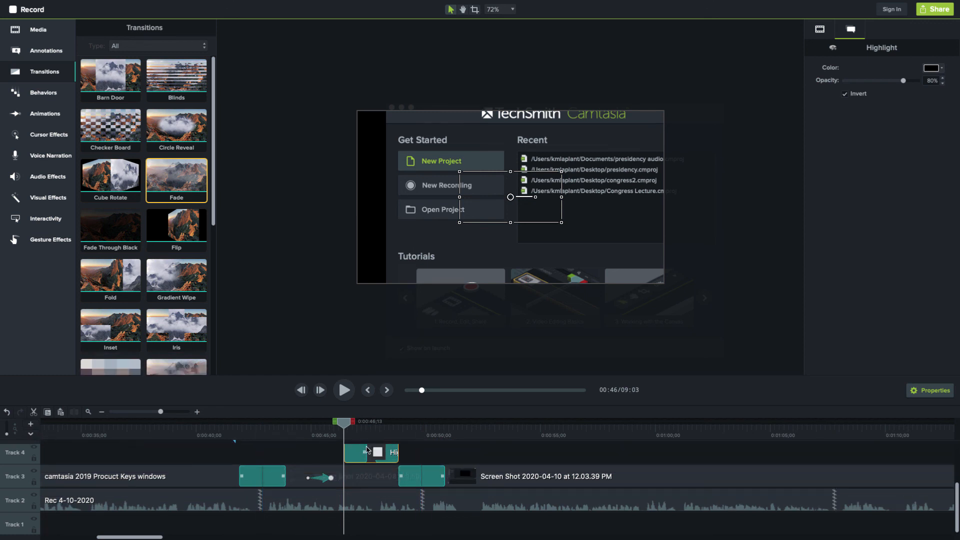
pyautogui.scroll(2, 373, 456)
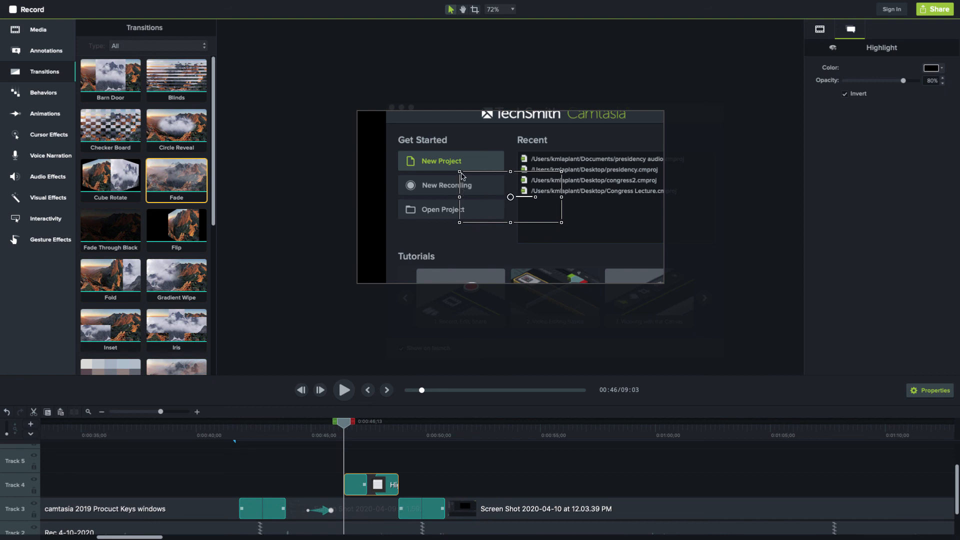
# Fit the highlight area around the screenshot's New Project button and play back the zoom and highlight from about 00:44.
pyautogui.moveTo(459, 172); pyautogui.dragTo(396, 150)
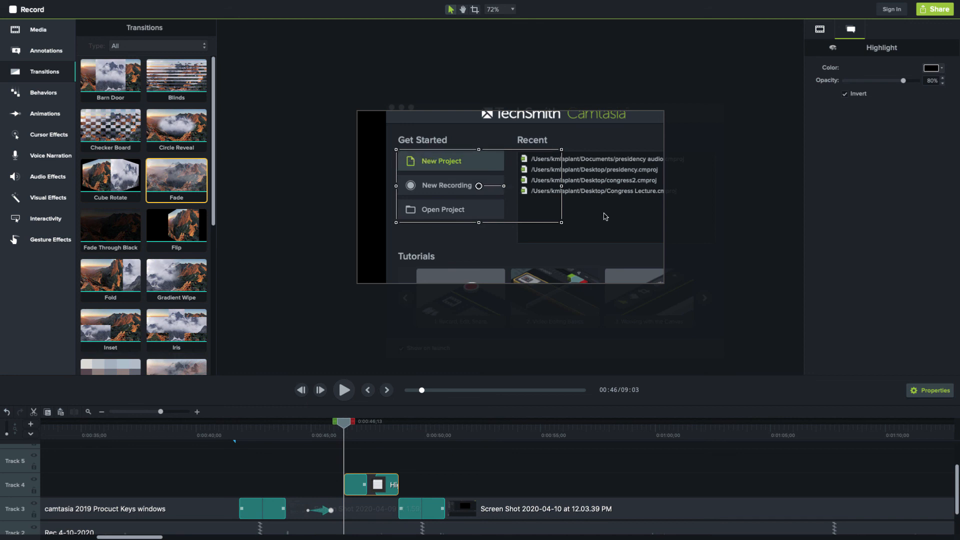
pyautogui.moveTo(561, 223); pyautogui.dragTo(505, 173)
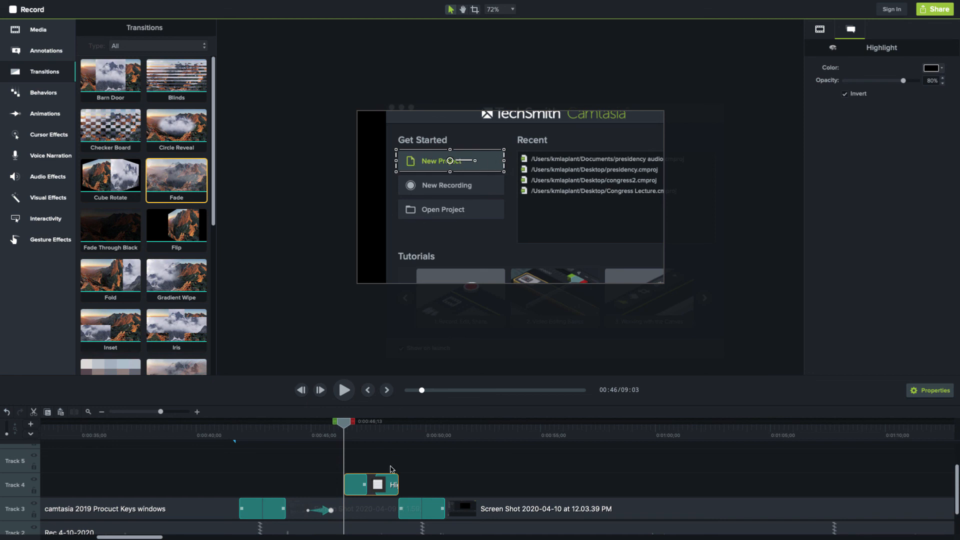
pyautogui.moveTo(324, 435); pyautogui.dragTo(298, 425)
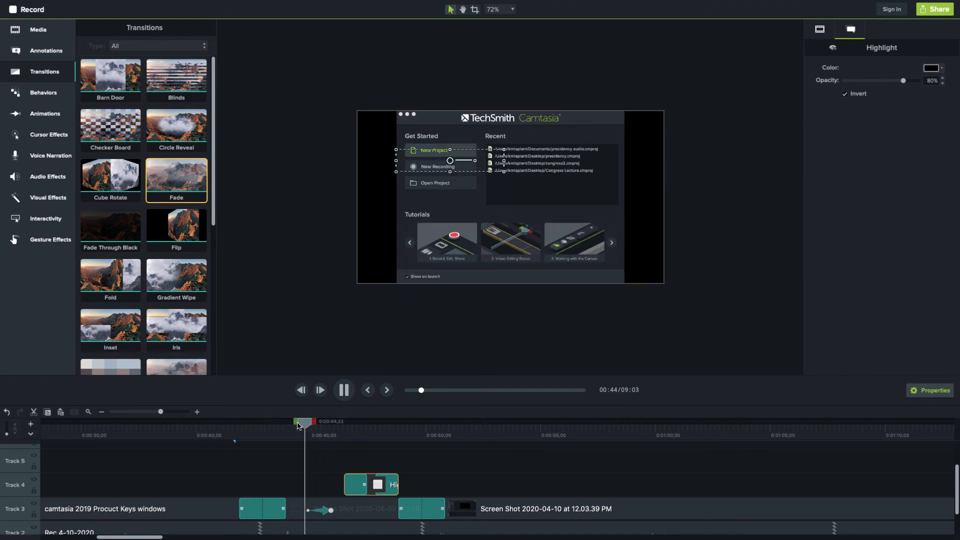
pyautogui.click(328, 331)
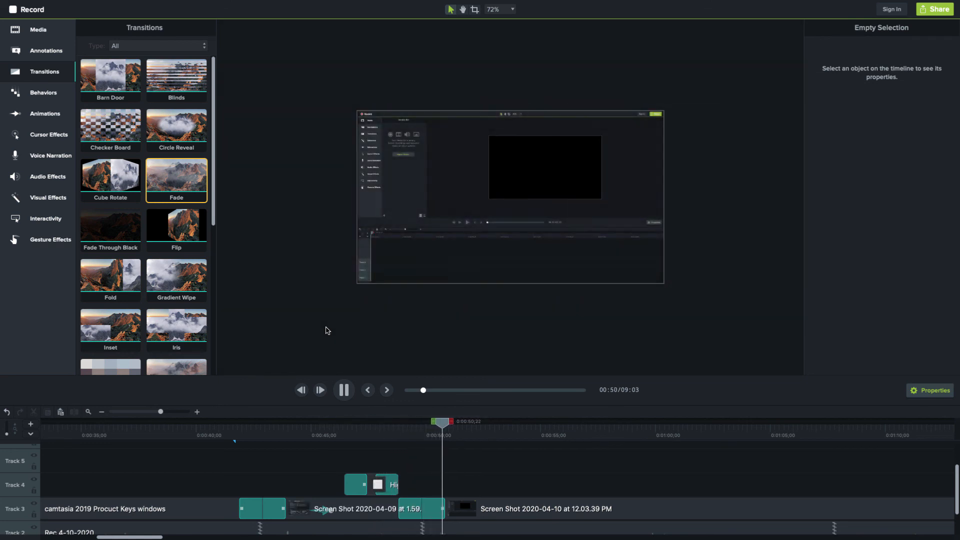
pyautogui.press('space')
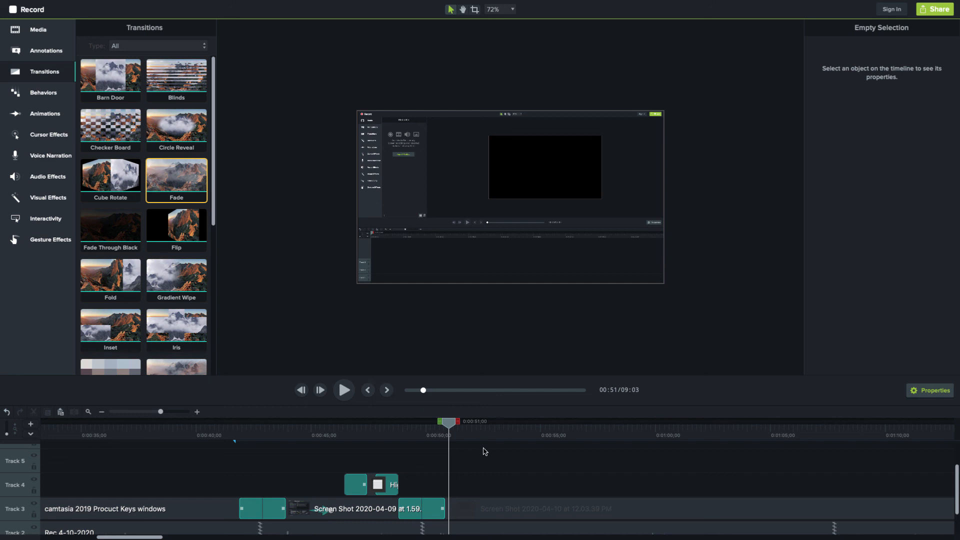
# Look through the timeline around the Track 3 screenshots and view the product key frame at about 00:29.
pyautogui.hscroll(10, 513, 470)
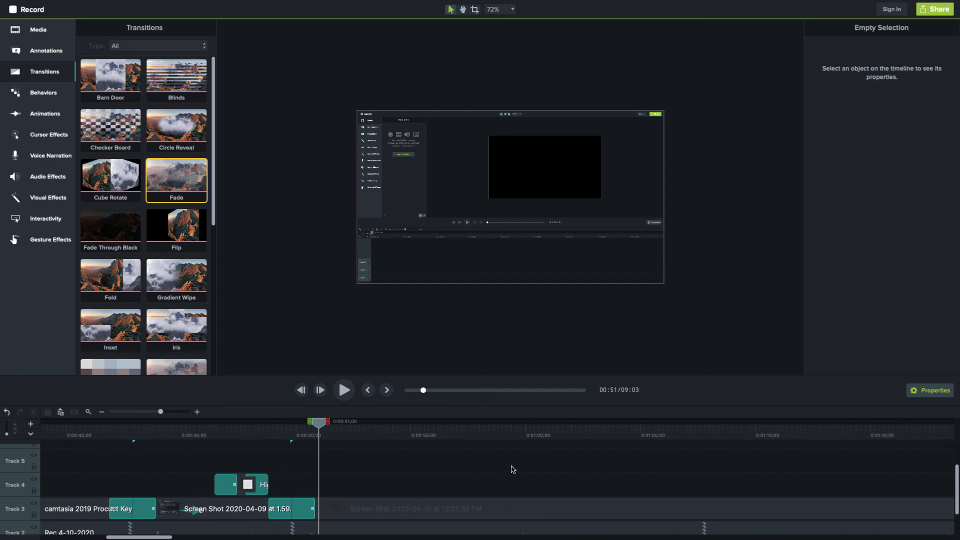
pyautogui.hscroll(15, 513, 469)
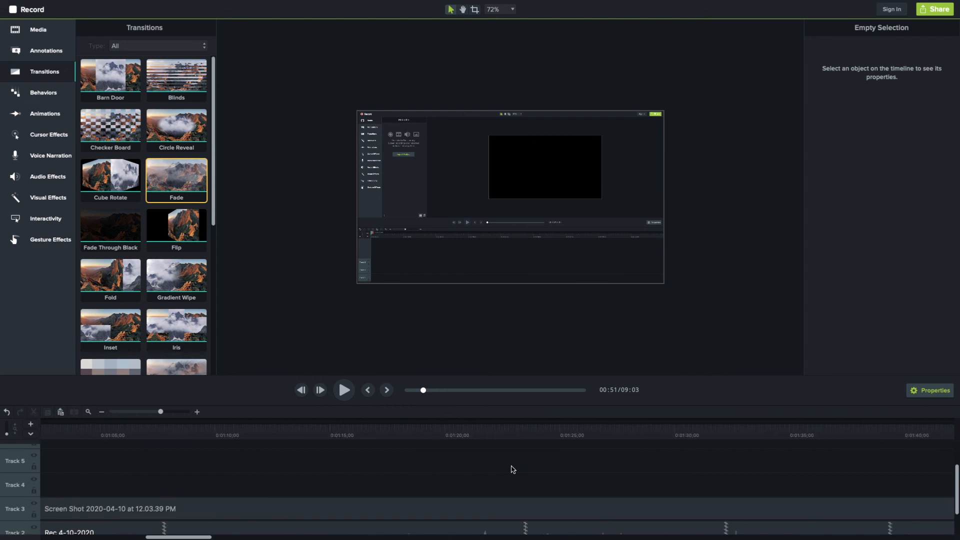
pyautogui.click(424, 391)
pyautogui.moveTo(424, 391); pyautogui.dragTo(416, 394)
pyautogui.hscroll(6, 521, 487)
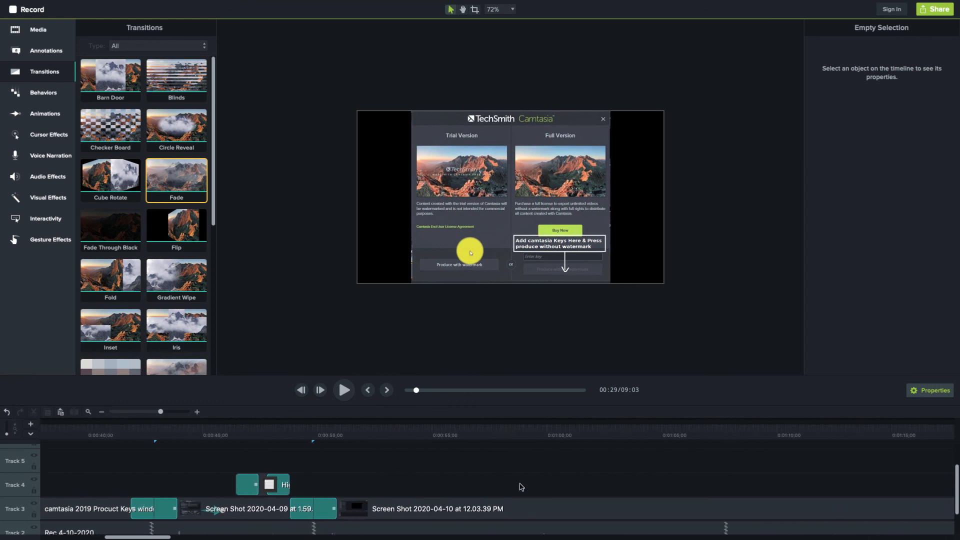
pyautogui.hscroll(-15, 522, 487)
pyautogui.hscroll(-1, 522, 487)
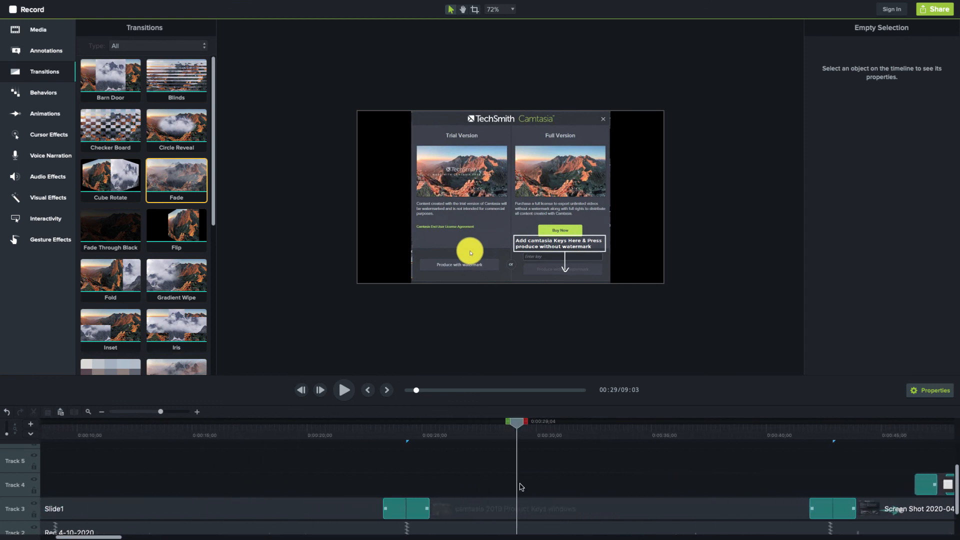
# Look over the whole project timeline at a smaller scale, including the later recordings on Track 3.
pyautogui.hscroll(10, 522, 487)
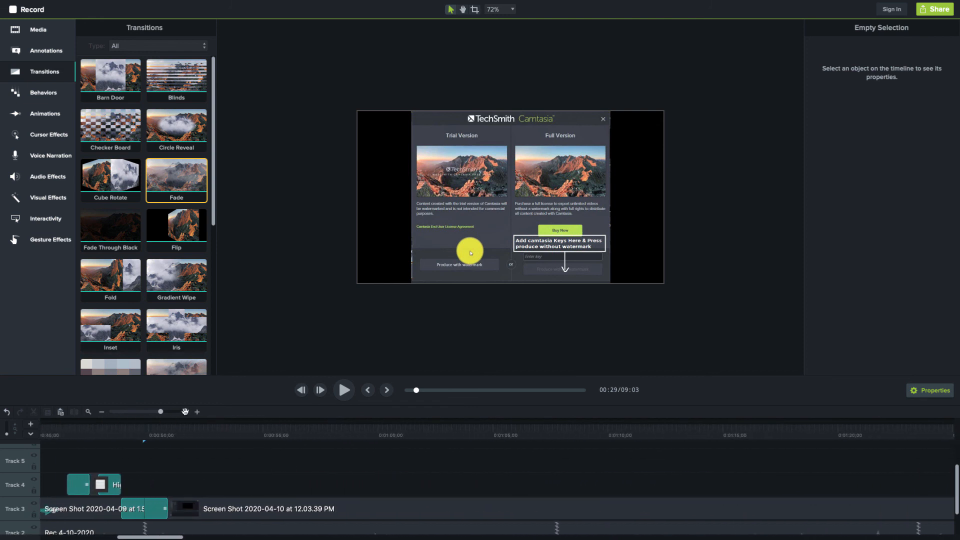
pyautogui.moveTo(160, 412); pyautogui.dragTo(136, 412)
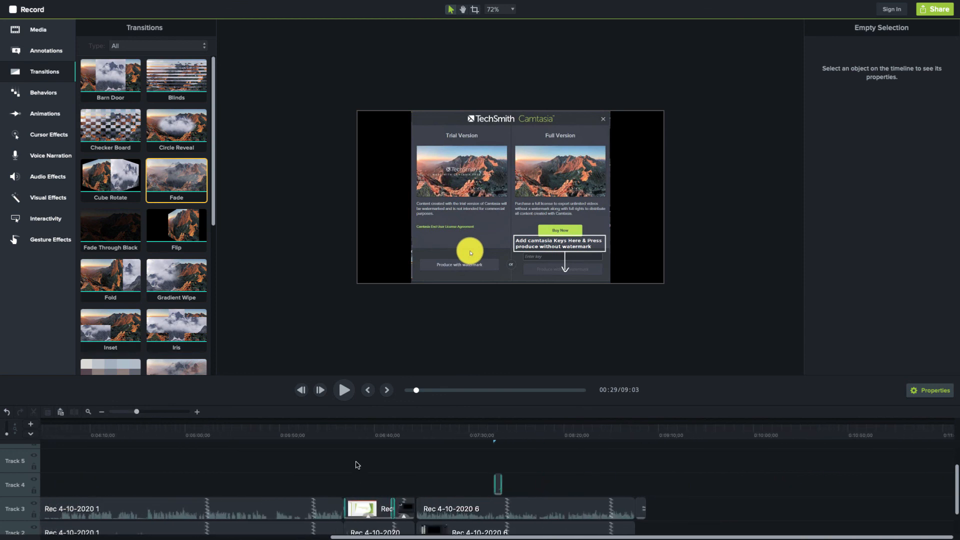
pyautogui.hscroll(-10, 358, 465)
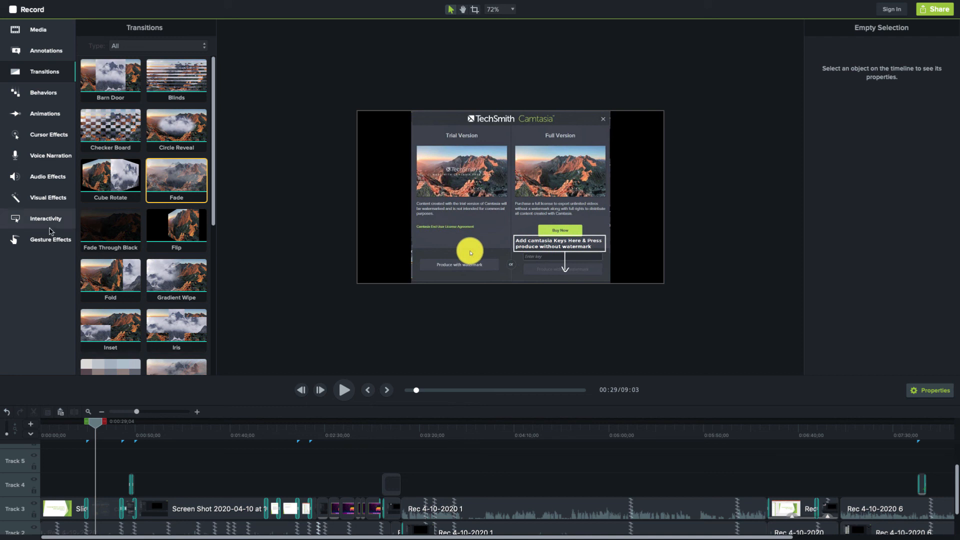
# Look through the available visual effects, audio effects, cursor effects, animations and behaviors.
pyautogui.click(50, 200)
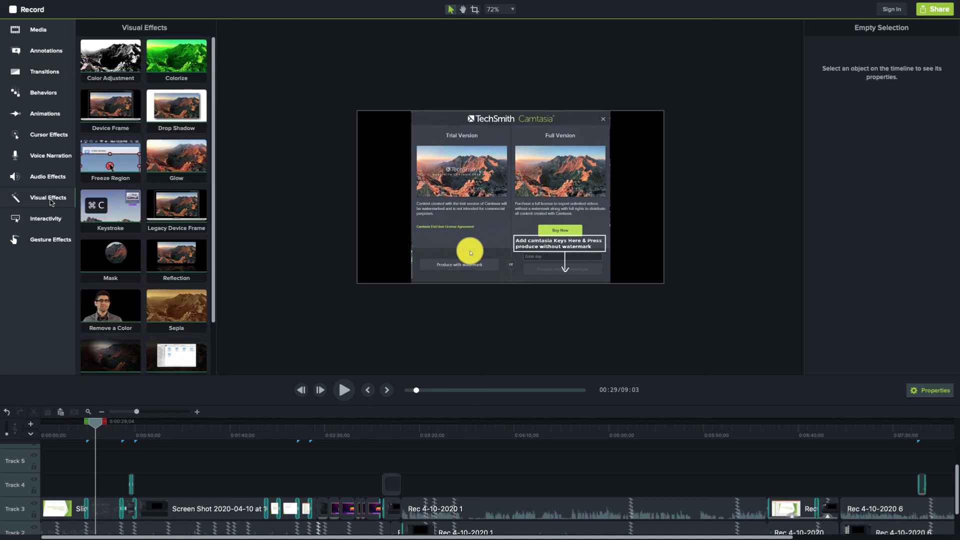
pyautogui.click(45, 179)
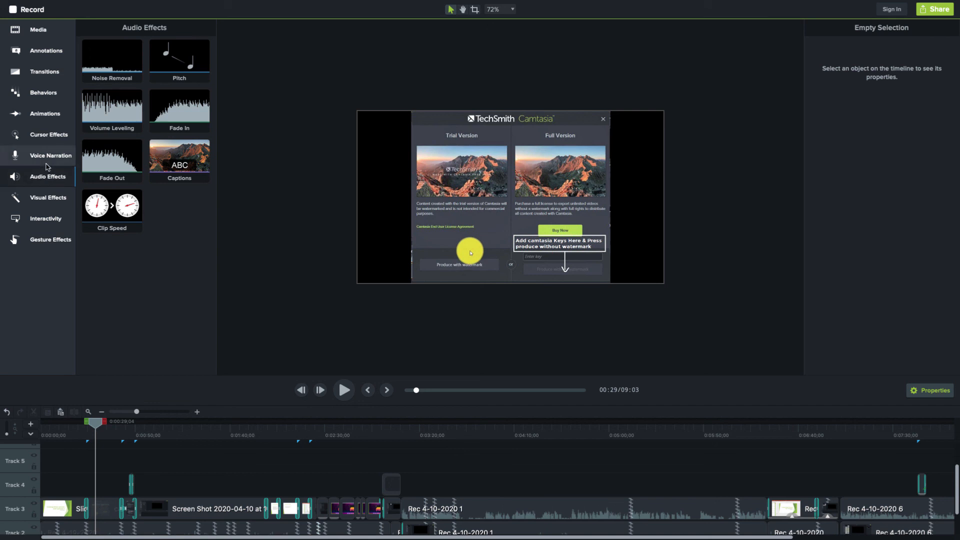
pyautogui.click(48, 136)
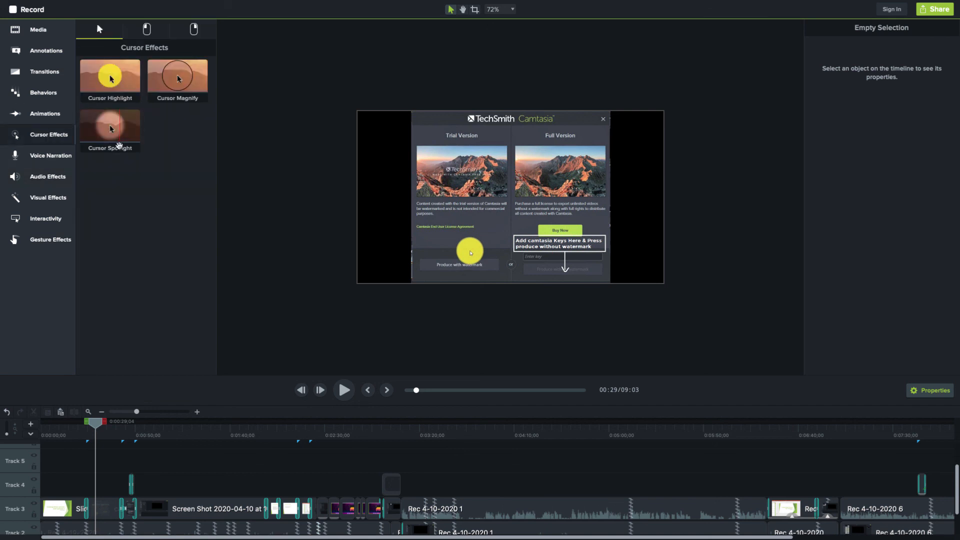
pyautogui.click(45, 114)
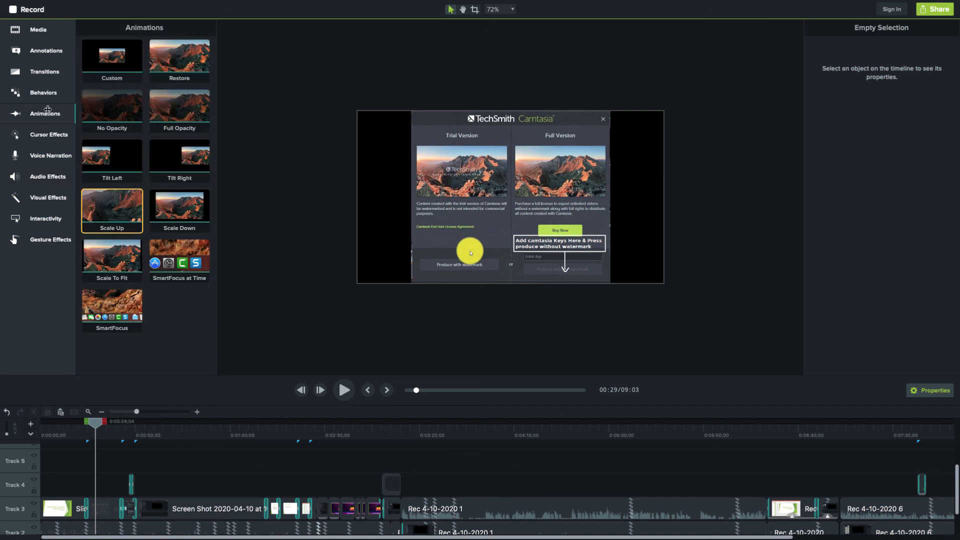
pyautogui.click(48, 94)
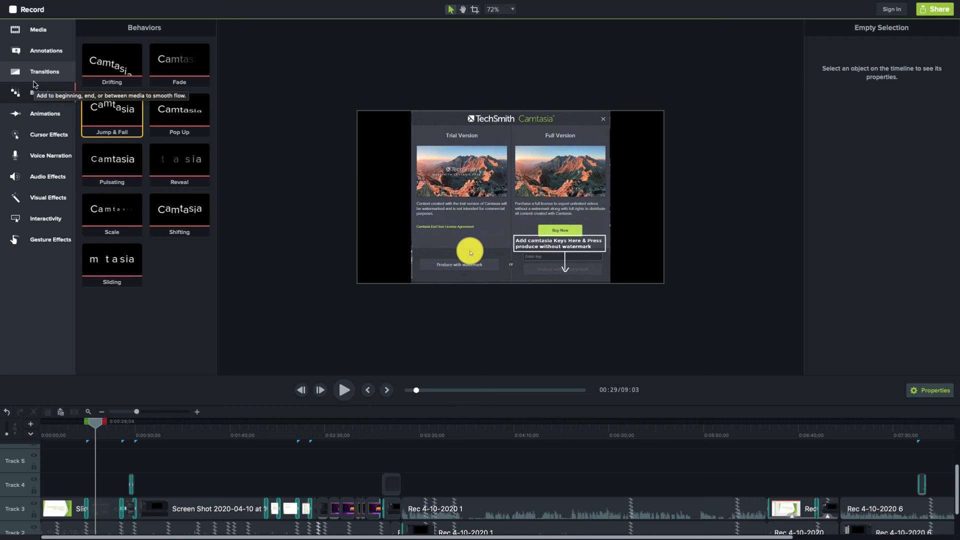
# View the closing "thanks for watching!" text at about 09:00 on the timeline.
pyautogui.moveTo(116, 537)
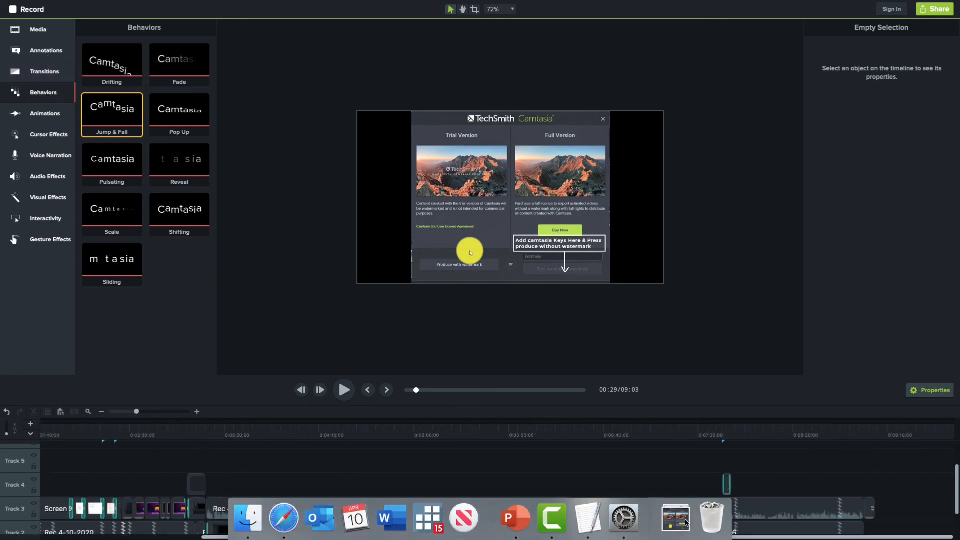
pyautogui.moveTo(112, 538); pyautogui.dragTo(274, 537)
pyautogui.click(871, 426)
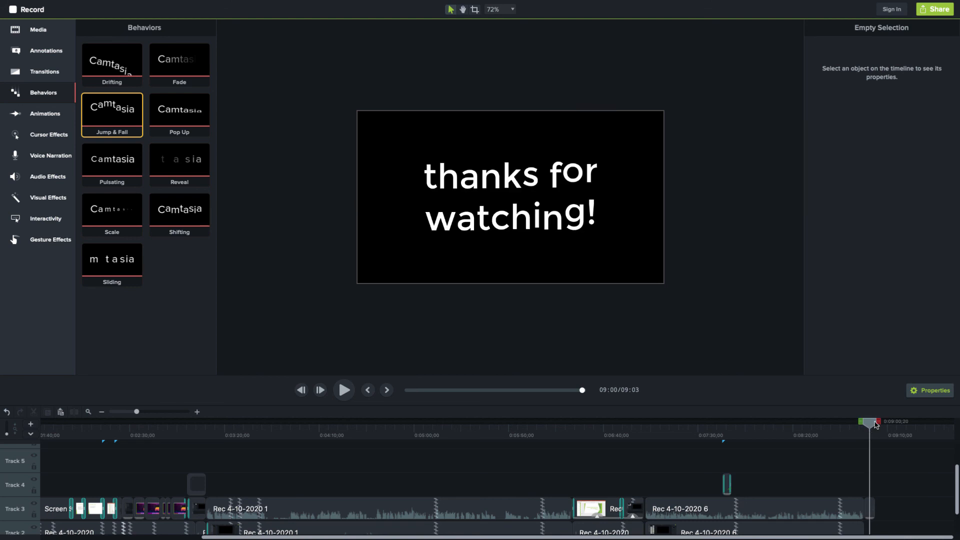